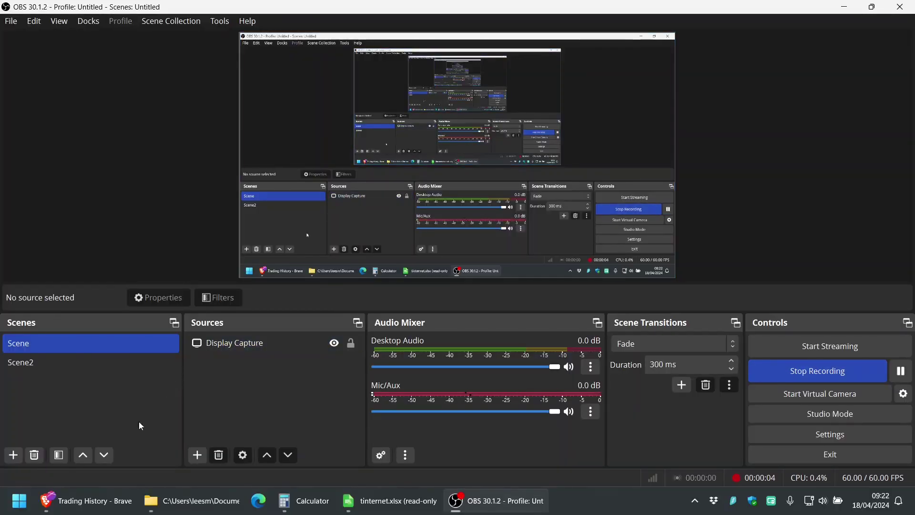
# Step: Bring up the browser's Trading History window while OBS keeps recording
pyautogui.moveTo(97, 513)
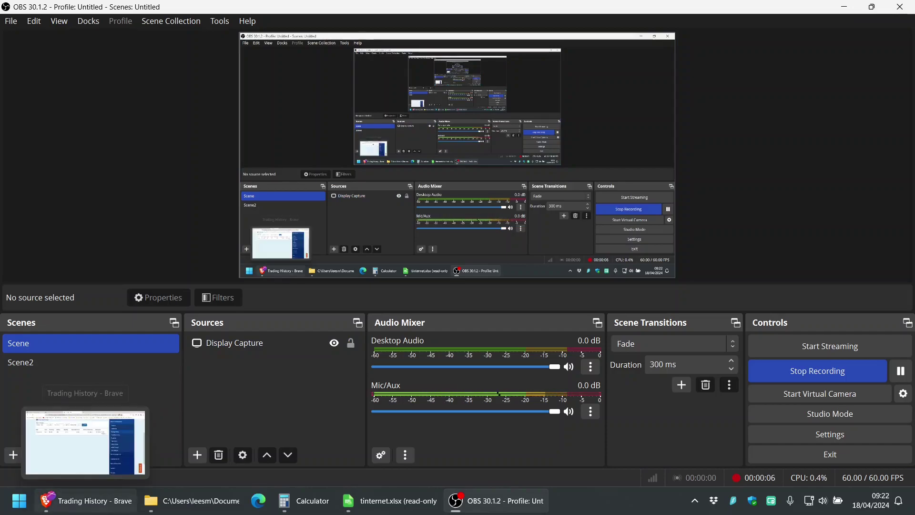
# Step: Open the Hipgnosis 'Recommended Cash Offer' announcement, close the find bar, and scroll into the article
pyautogui.click(86, 440)
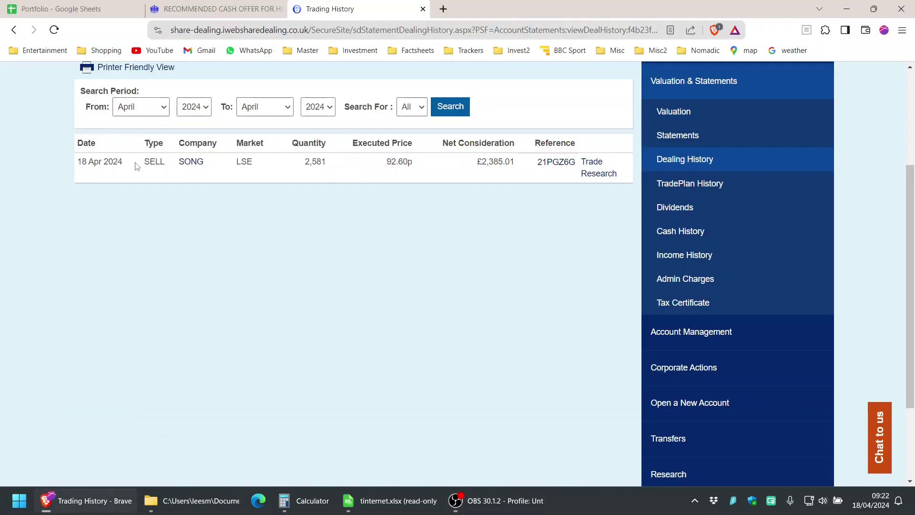
pyautogui.click(224, 6)
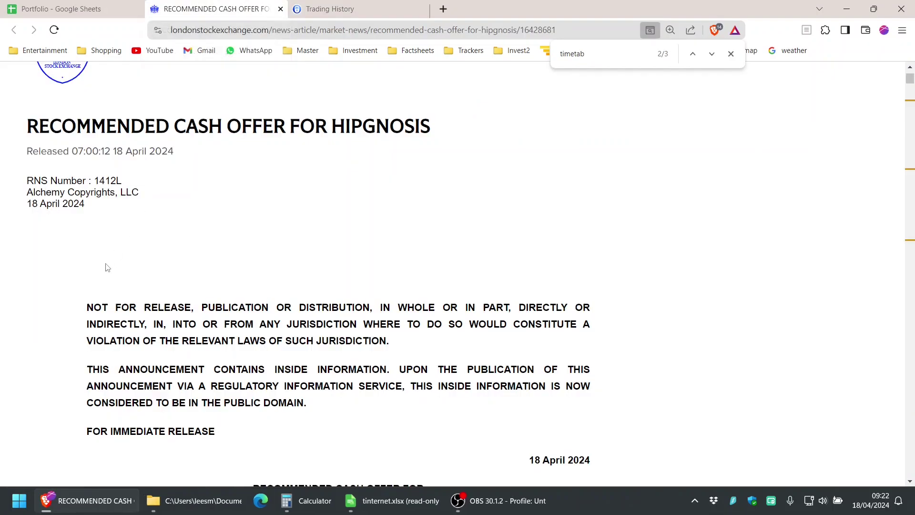
pyautogui.click(731, 53)
pyautogui.scroll(-3, 14, 356)
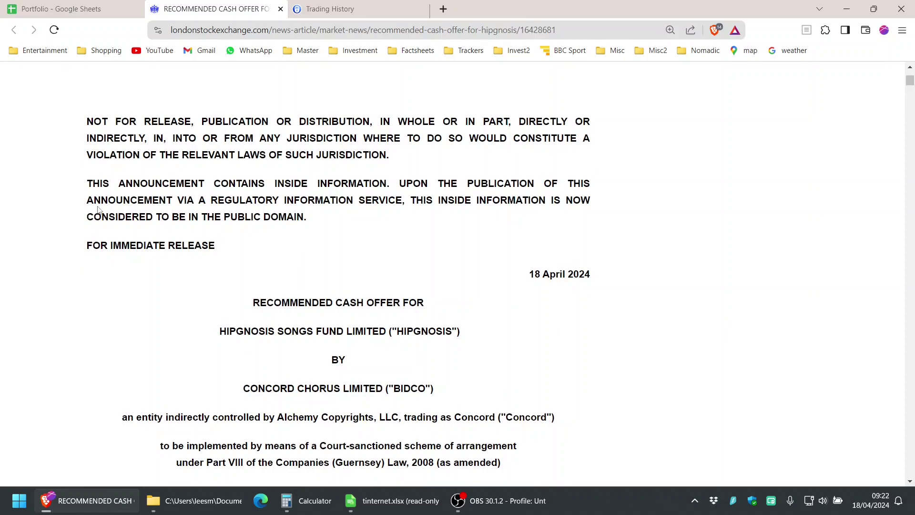
pyautogui.hotkey('ctrl', 'shift', 'Tab')
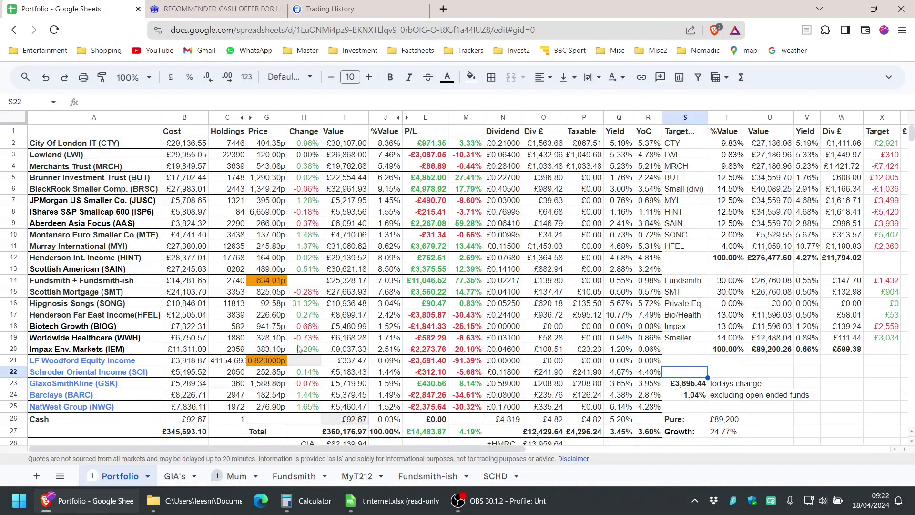
pyautogui.moveTo(136, 308); pyautogui.dragTo(648, 305)
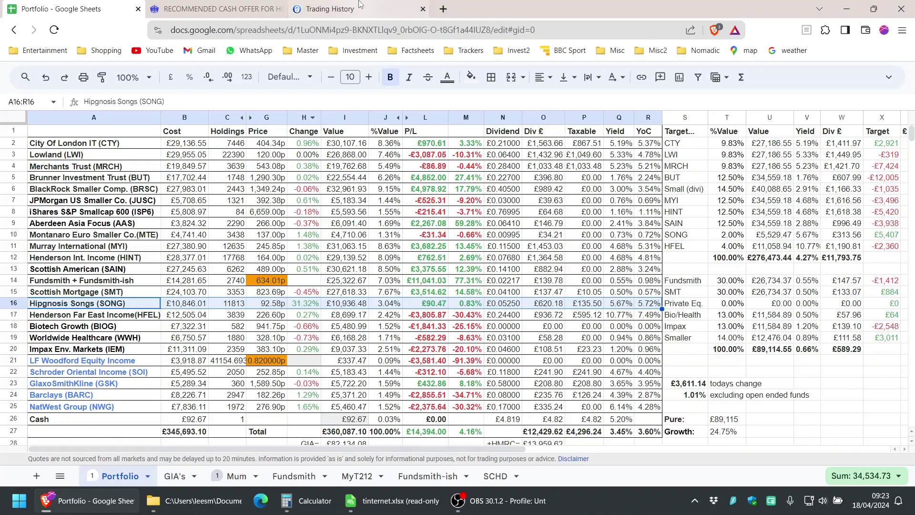
# Step: Return to the Hipgnosis announcement and highlight the £0.932 per share cash value
pyautogui.click(232, 3)
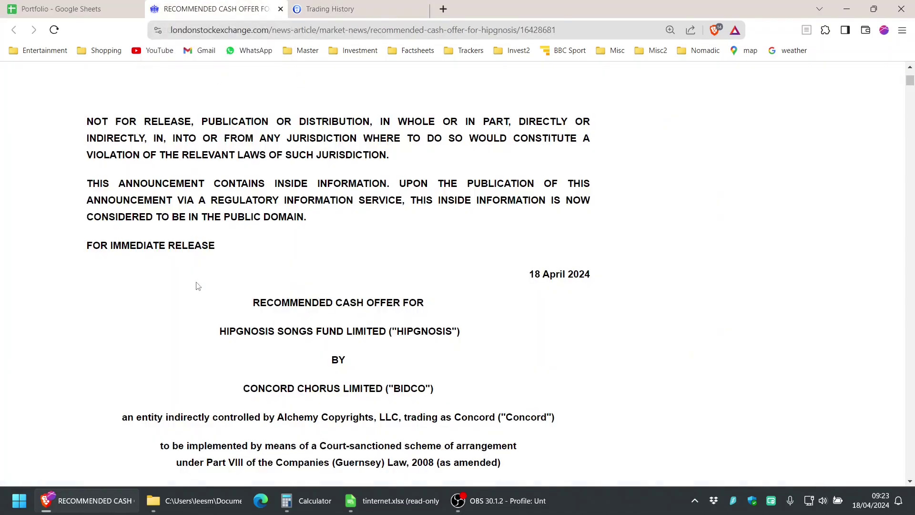
pyautogui.scroll(-6, 197, 288)
pyautogui.scroll(-10, 197, 288)
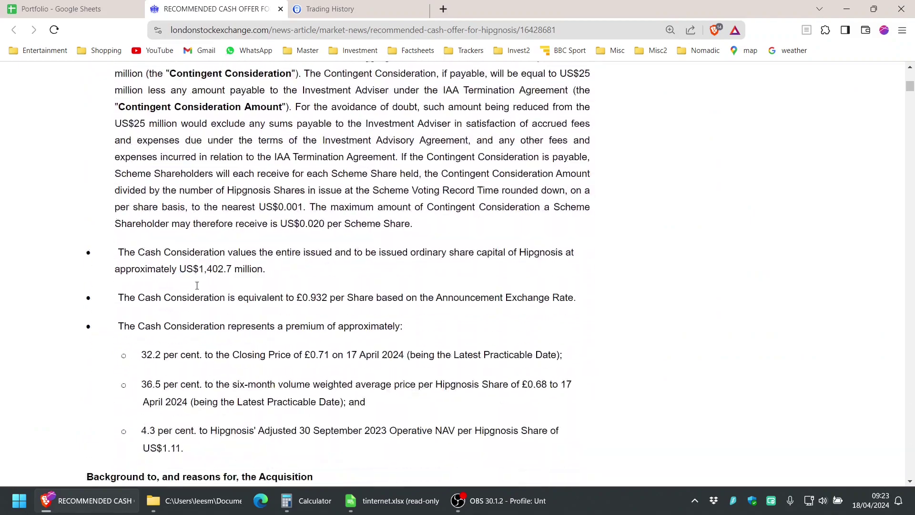
pyautogui.scroll(-1, 197, 285)
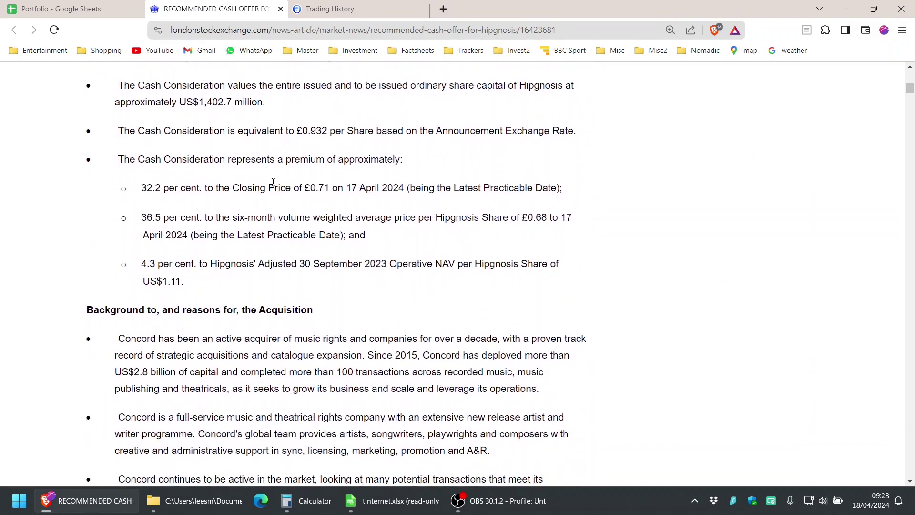
pyautogui.tripleClick(323, 128)
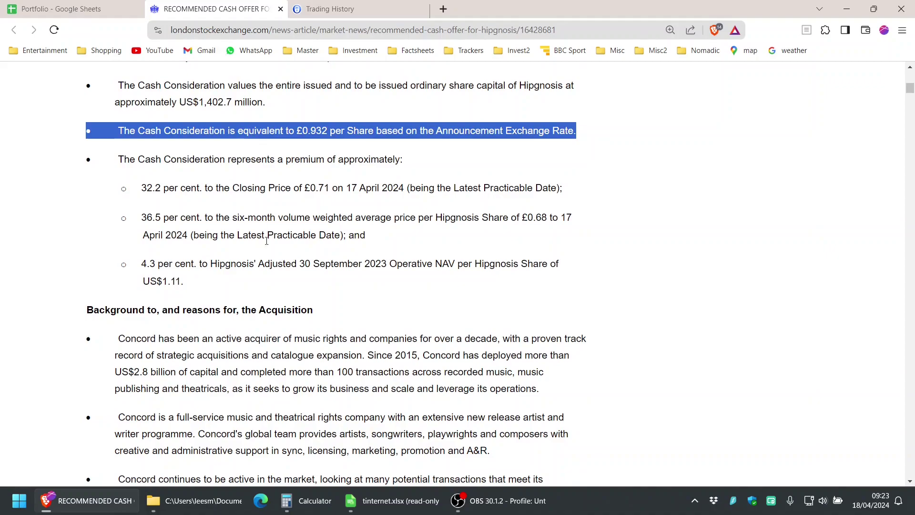
# Step: Read on to the Timetable and Conditions section, highlighting its heading, then deselect
pyautogui.scroll(-10, 250, 303)
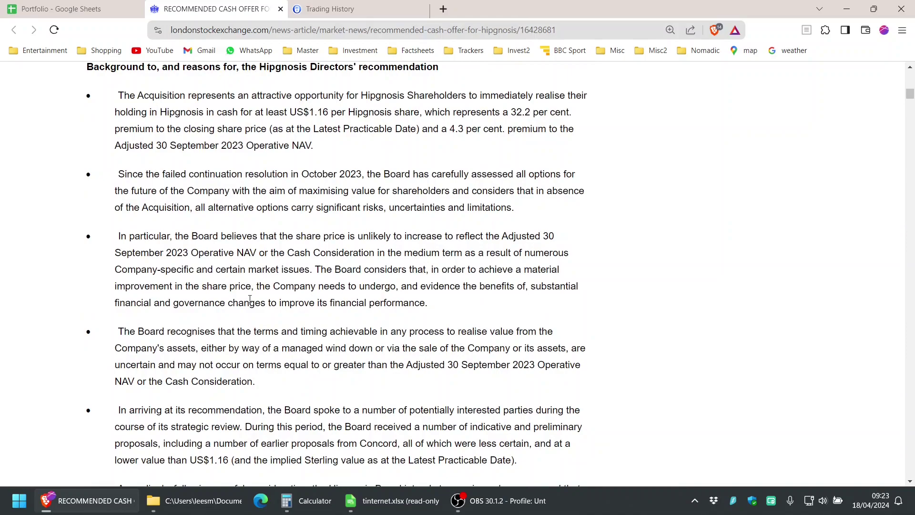
pyautogui.scroll(-7, 250, 299)
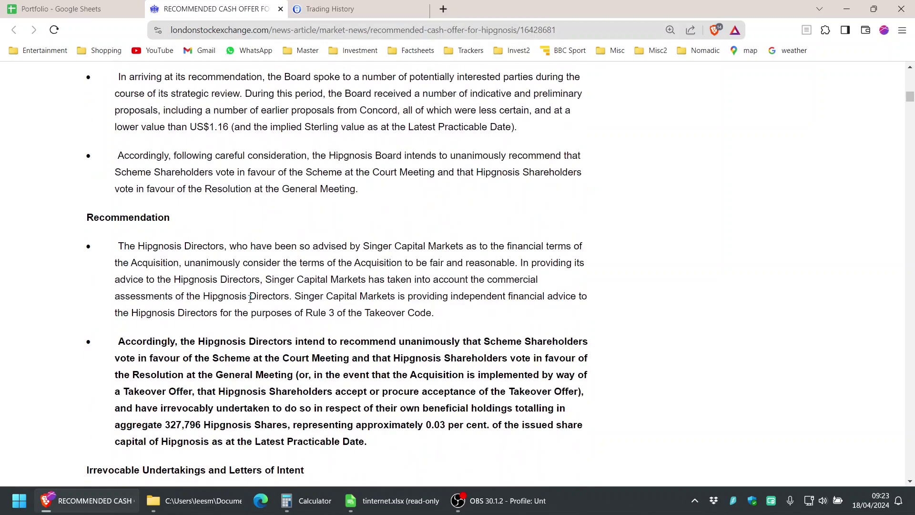
pyautogui.scroll(-14, 249, 300)
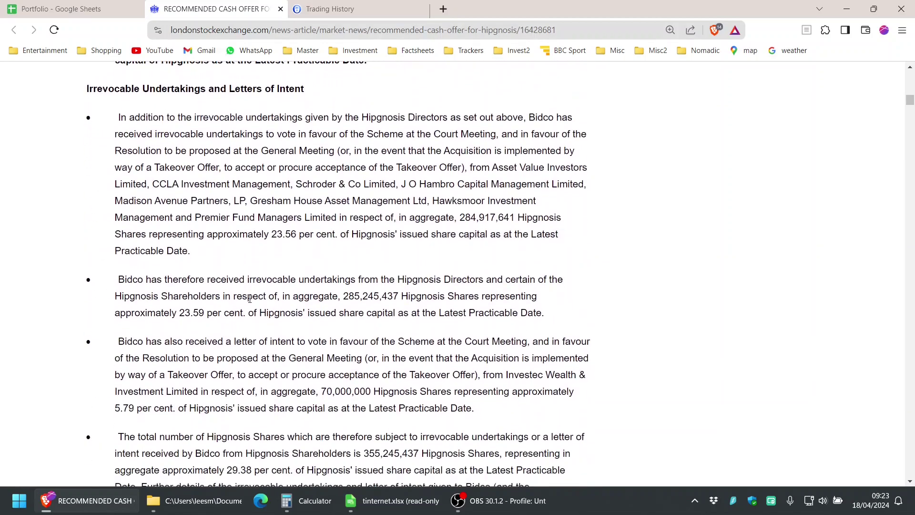
pyautogui.scroll(-4, 225, 230)
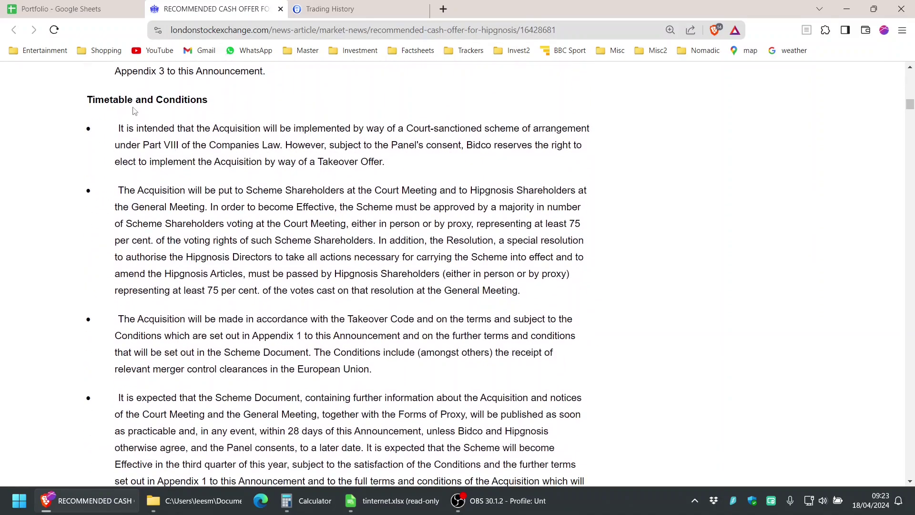
pyautogui.tripleClick(134, 100)
pyautogui.click(236, 286)
pyautogui.scroll(-3, 237, 286)
pyautogui.scroll(3, 236, 289)
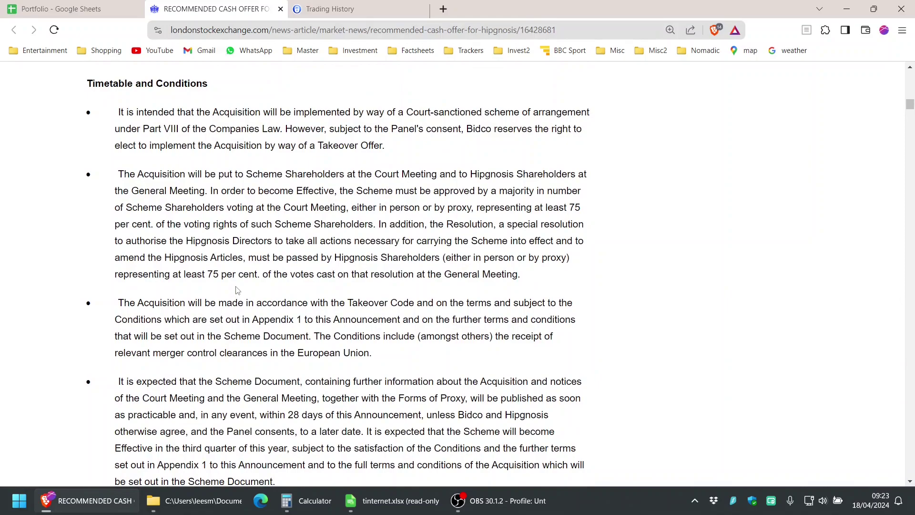
# Step: Glance at the Portfolio, then scroll the announcement up to the Background and Concord/Apollo paragraphs
pyautogui.click(76, 9)
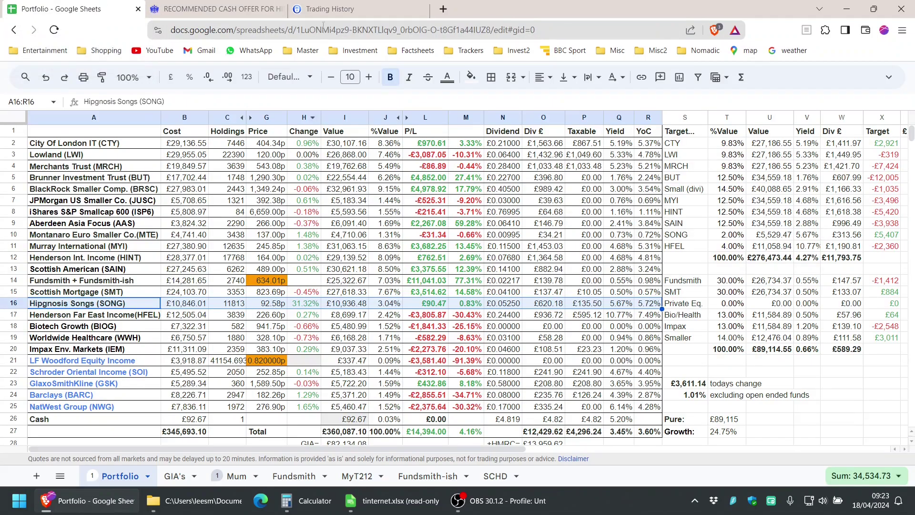
pyautogui.click(240, 6)
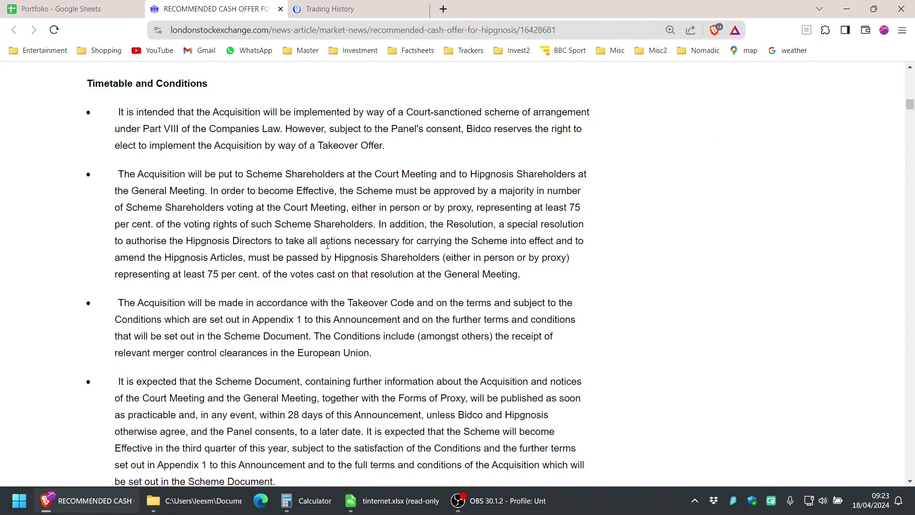
pyautogui.scroll(15, 327, 245)
pyautogui.scroll(9, 328, 245)
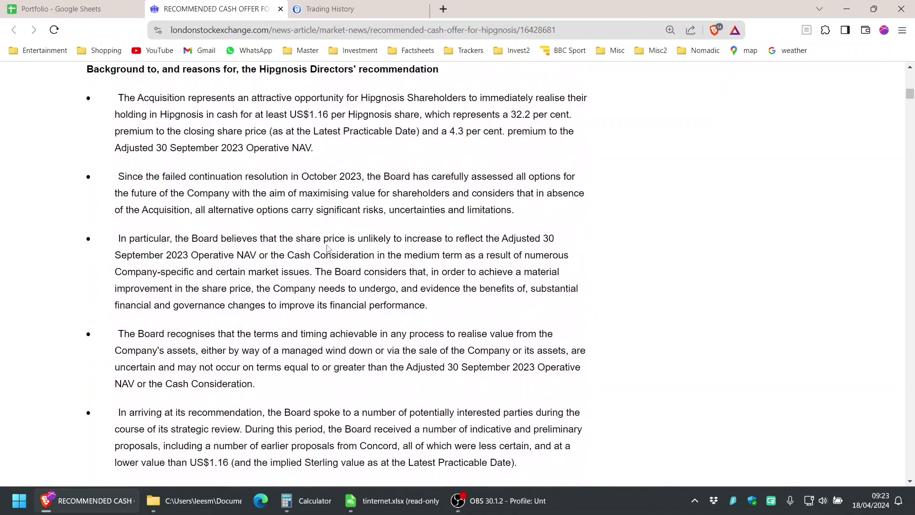
pyautogui.scroll(1, 328, 248)
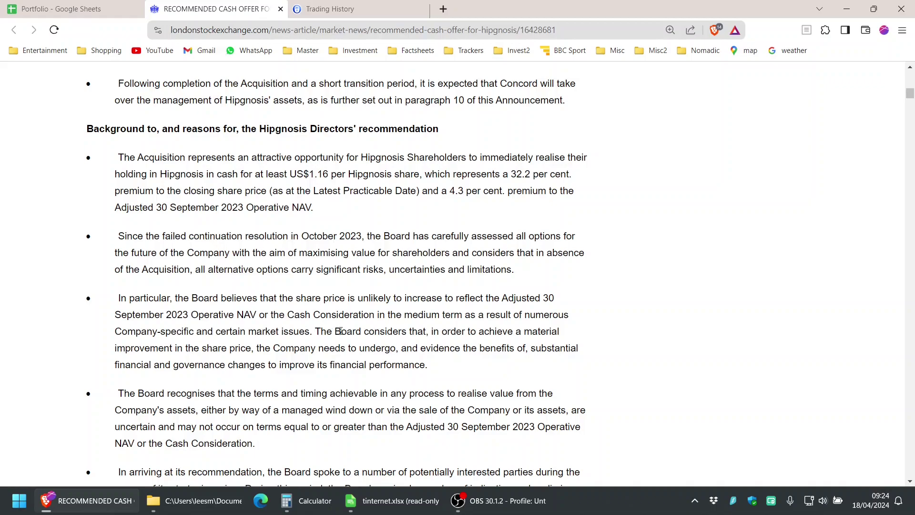
pyautogui.scroll(4, 311, 312)
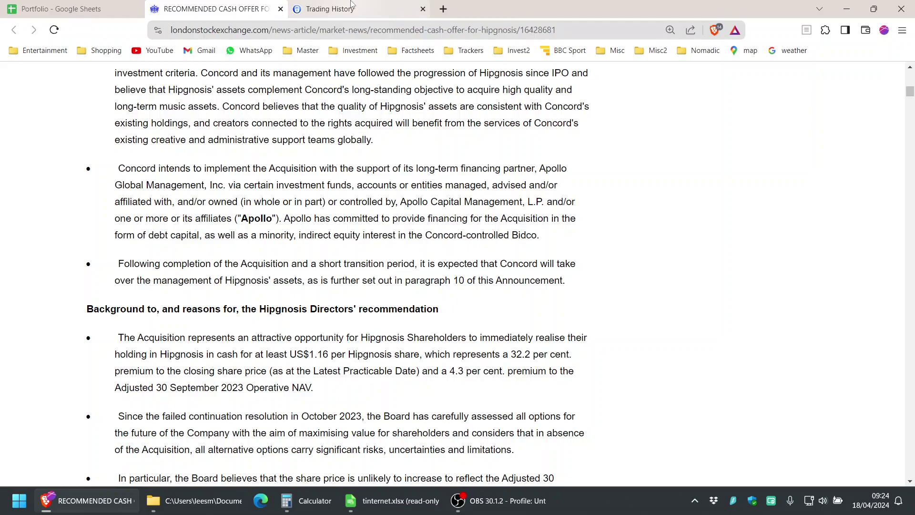
# Step: Highlight the SONG sale in Trading History: 9,232 shares at 92.60p for £8,543.83
pyautogui.click(351, 8)
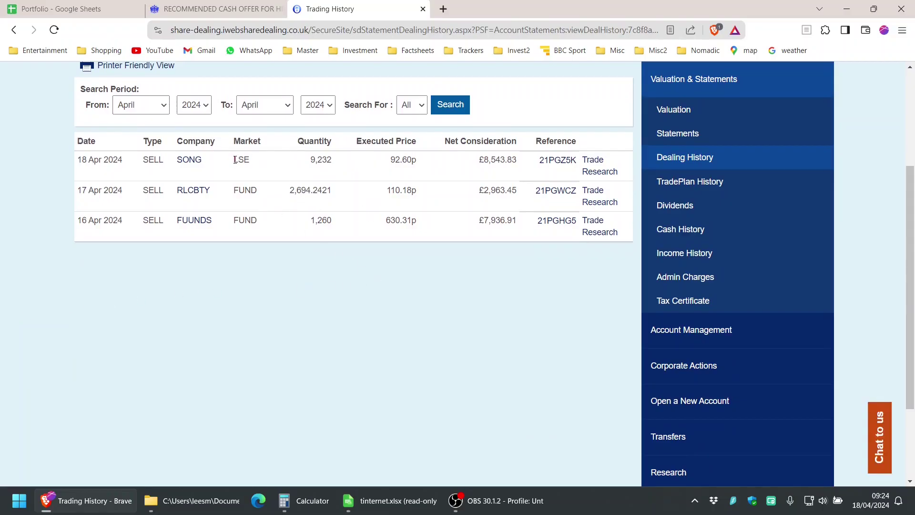
pyautogui.moveTo(235, 160); pyautogui.dragTo(541, 166)
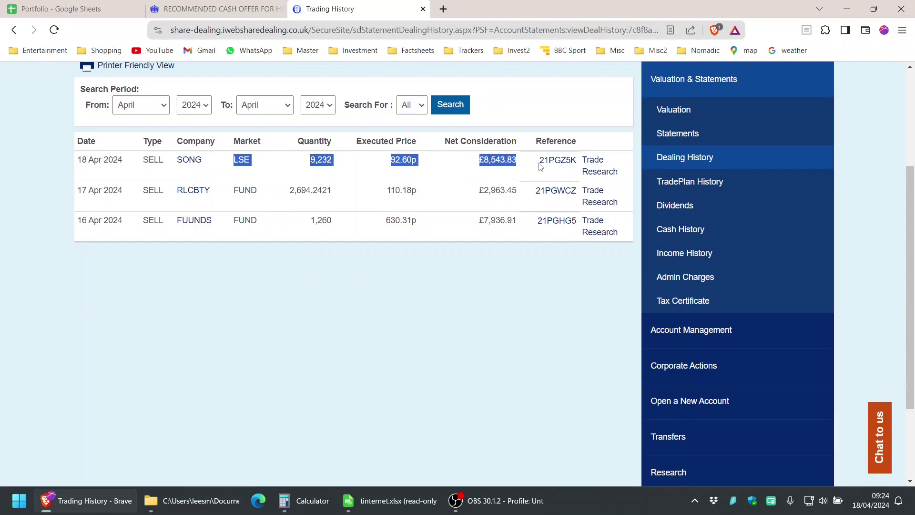
pyautogui.click(364, 361)
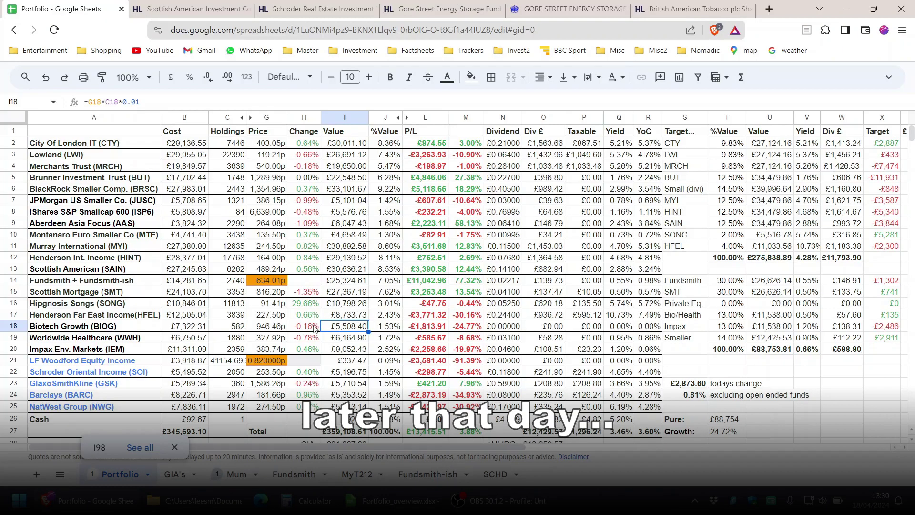
# Step: Jump to the planned-buys block and select A64:B67 to total the green buys
pyautogui.click(122, 305)
pyautogui.click(122, 306)
pyautogui.press('Up')
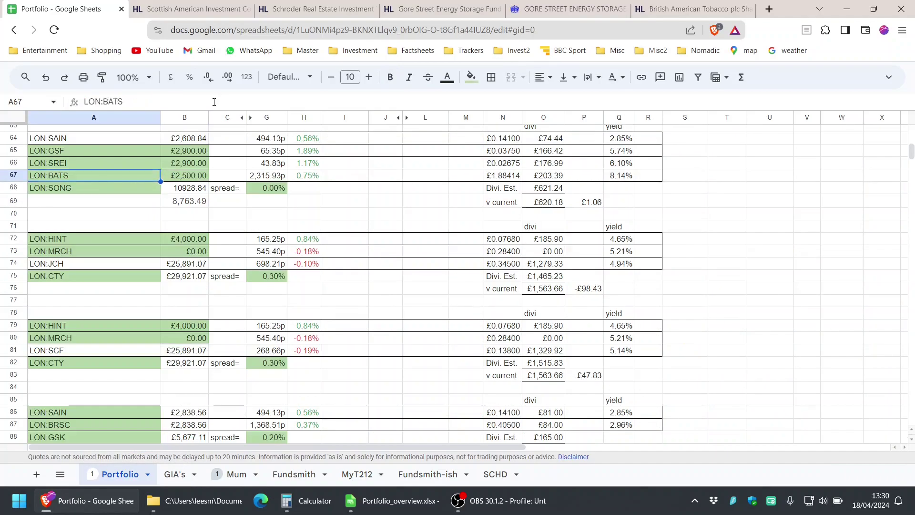
pyautogui.hotkey('shift', 'Right')
pyautogui.hotkey('shift', 'Up')
pyautogui.hotkey('shift', 'Up')
pyautogui.hotkey('shift', 'Up')
pyautogui.press('Up')
pyautogui.press('Up')
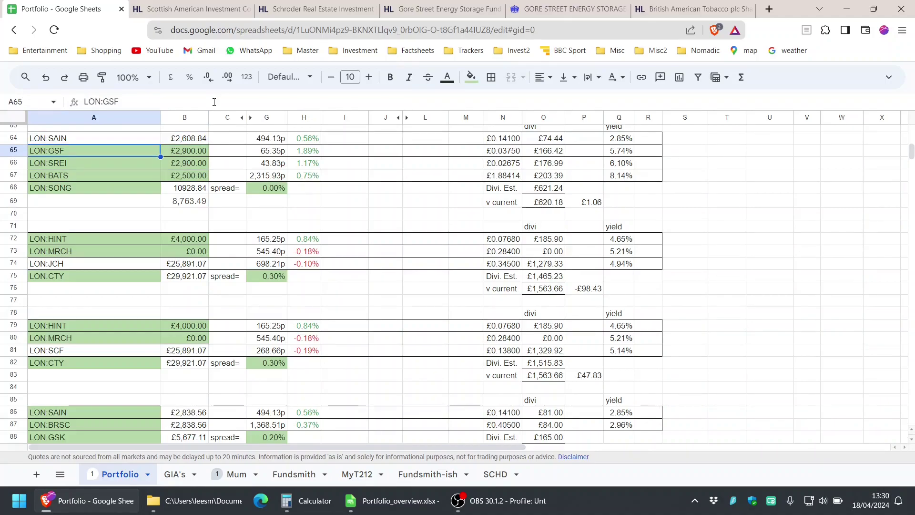
# Step: Sum B64:B67, then select the LON:SAIN row holding £2,608.84
pyautogui.press('Up')
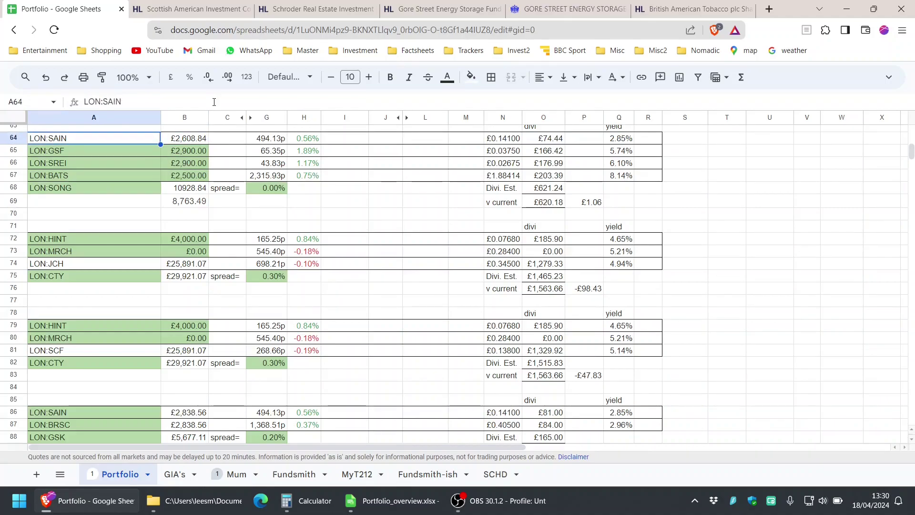
pyautogui.press('Right')
pyautogui.hotkey('shift', 'Down')
pyautogui.hotkey('shift', 'Down')
pyautogui.hotkey('shift', 'Down')
pyautogui.hotkey('shift', 'Up')
pyautogui.hotkey('shift', 'Up')
pyautogui.hotkey('shift', 'Up')
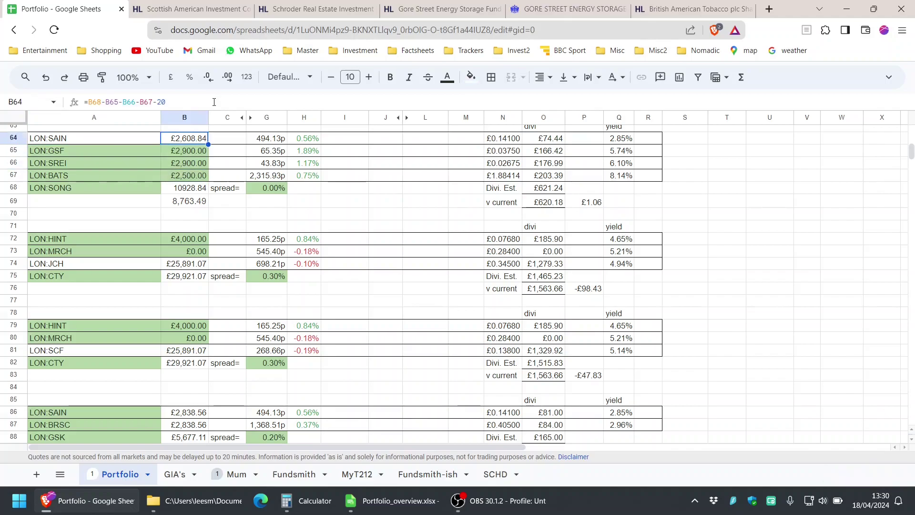
pyautogui.press('Left')
pyautogui.hotkey('shift', 'Right')
pyautogui.hotkey('shift', 'Right')
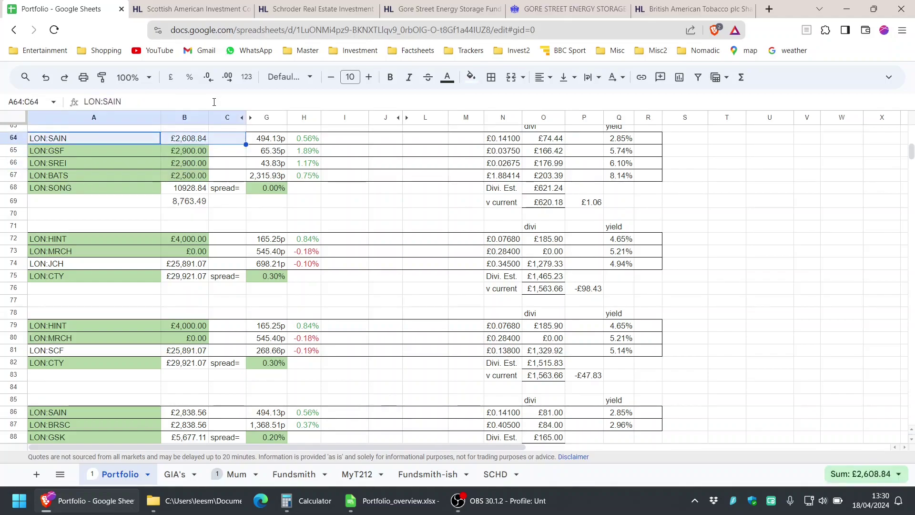
# Step: Check SAIN's -9.48% discount, scroll through its charts and NAV table, then return to the top
pyautogui.click(180, 5)
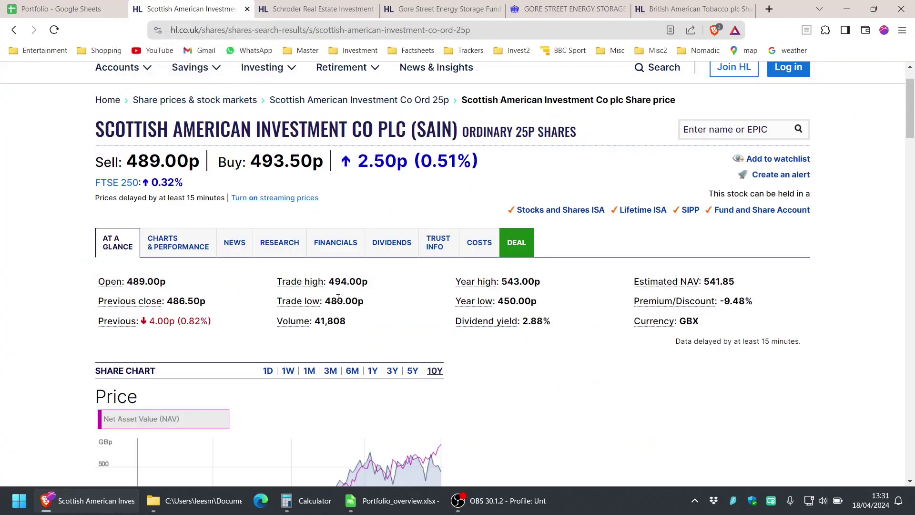
pyautogui.tripleClick(737, 304)
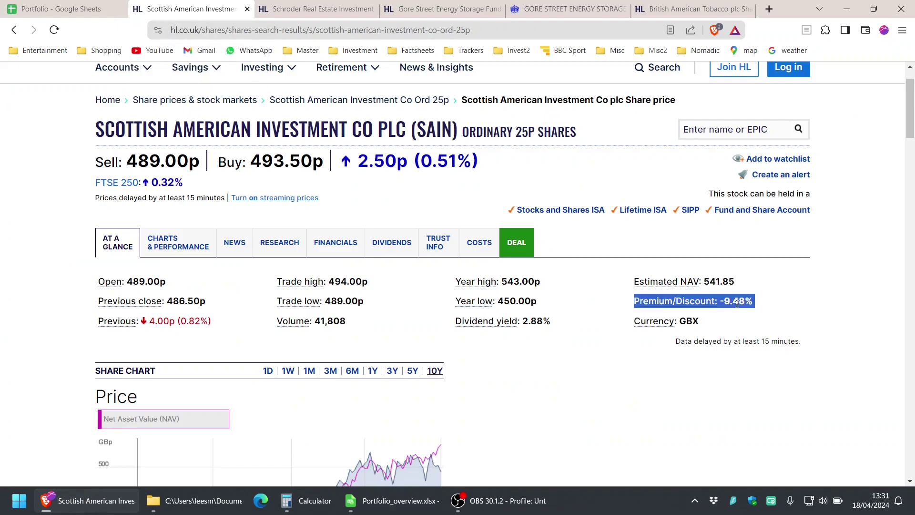
pyautogui.click(616, 327)
pyautogui.scroll(-5, 531, 340)
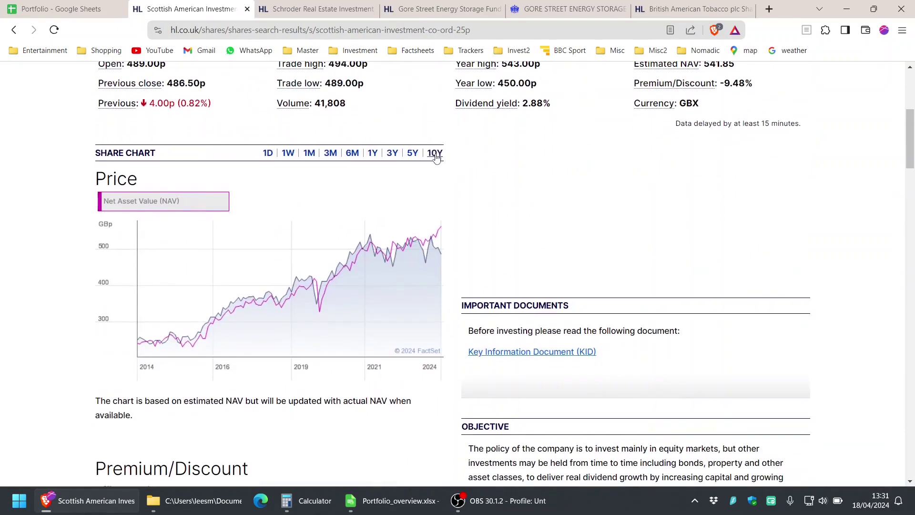
pyautogui.scroll(-6, 317, 266)
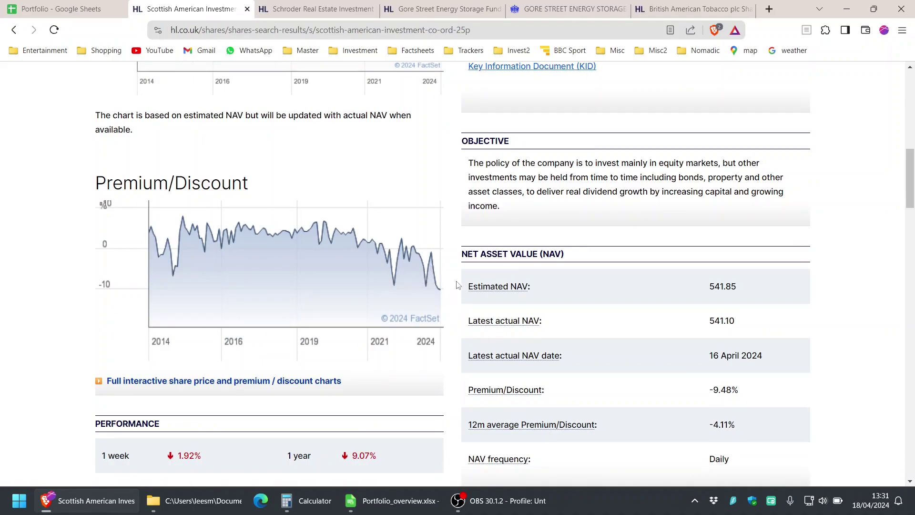
pyautogui.scroll(10, 430, 291)
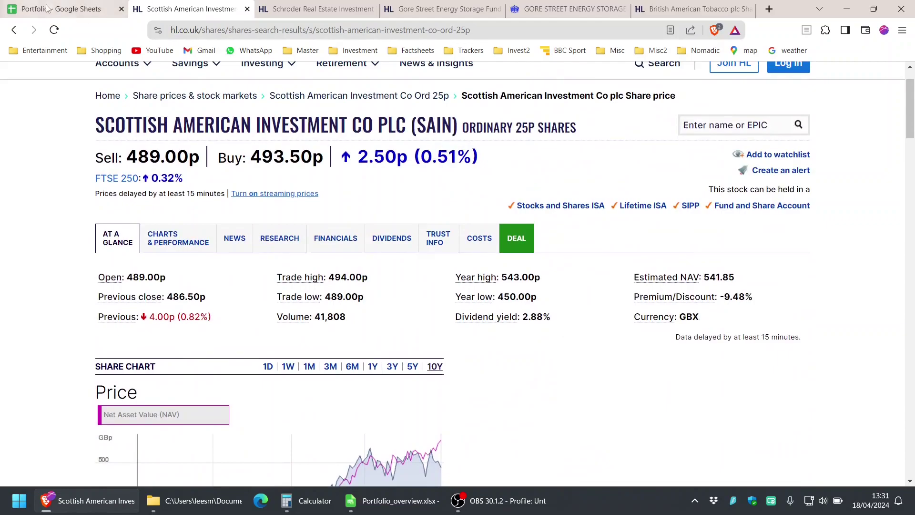
# Step: Back in the Portfolio, inspect the 2900 amount in B65 and the LON:GSF ticker in A65
pyautogui.click(47, 6)
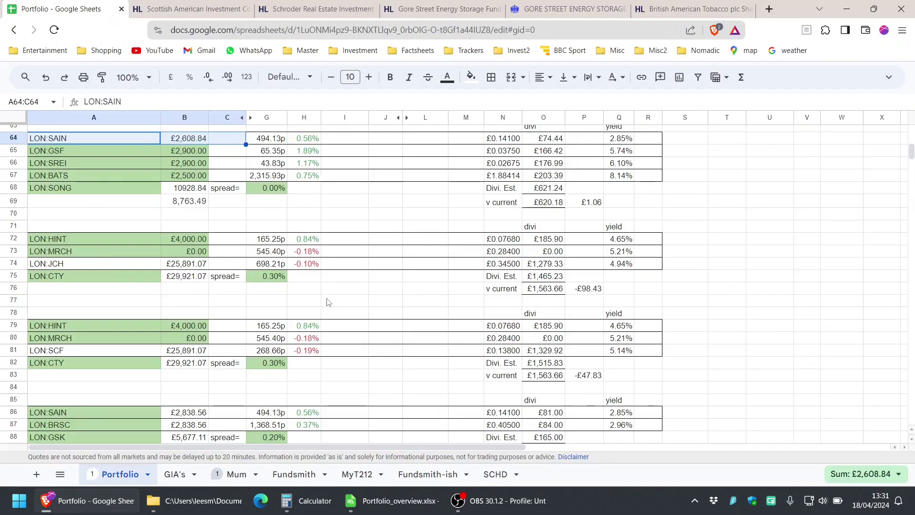
pyautogui.click(184, 151)
pyautogui.click(184, 151)
pyautogui.click(105, 150)
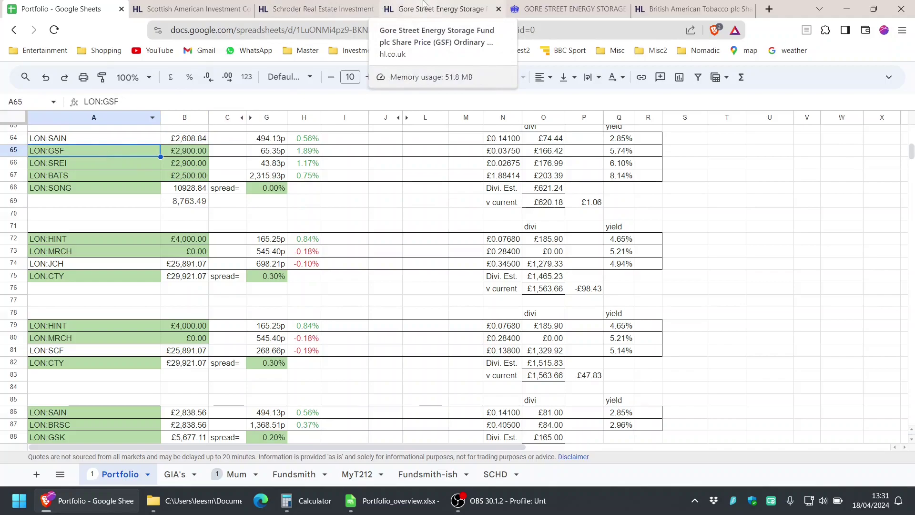
# Step: Bring up Gore Street's HL page and highlight its 11.68% dividend yield
pyautogui.moveTo(446, 9); pyautogui.dragTo(301, 6)
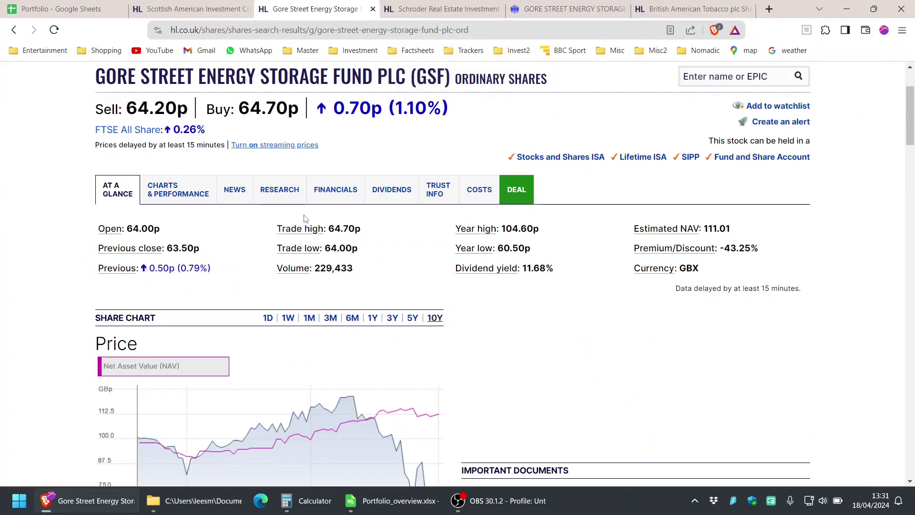
pyautogui.scroll(1, 305, 218)
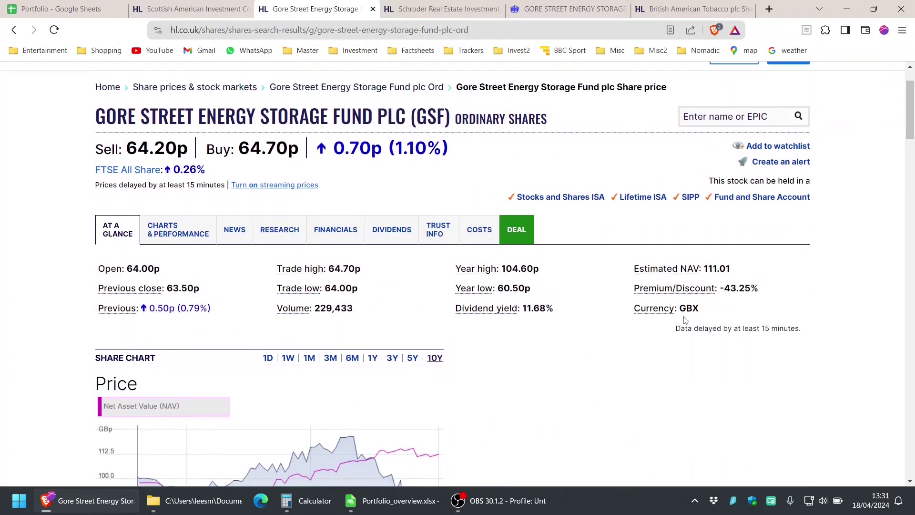
pyautogui.scroll(-1, 548, 355)
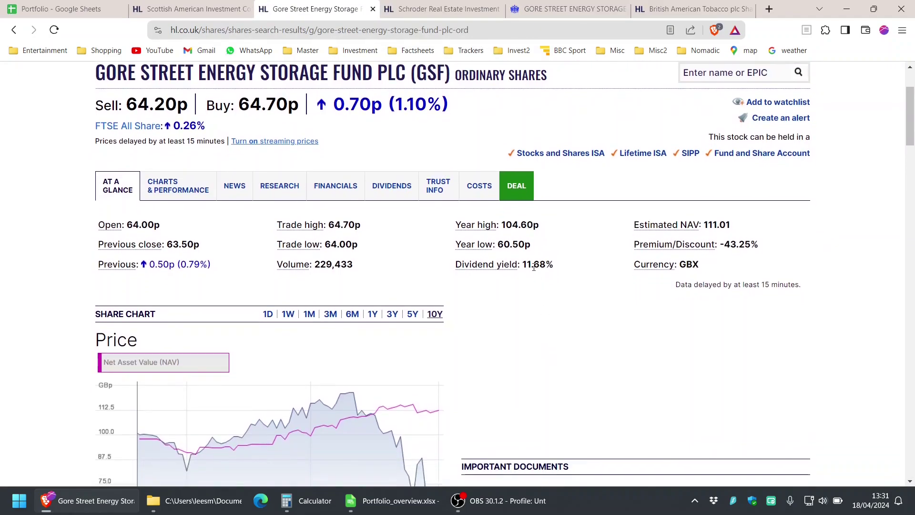
pyautogui.tripleClick(534, 267)
pyautogui.click(526, 326)
# Step: Scroll through Gore Street's charts, NAV and Trust Basics, then return to the Portfolio sheet
pyautogui.scroll(-2, 526, 326)
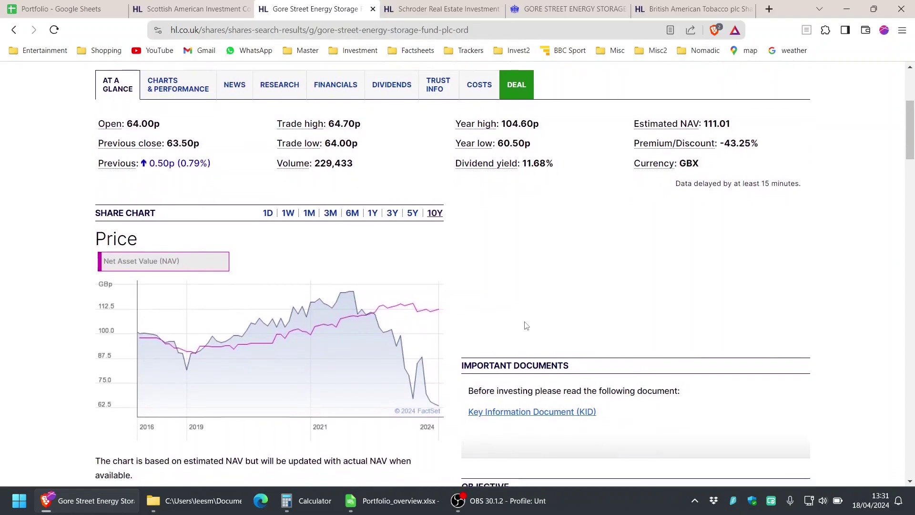
pyautogui.scroll(-3, 526, 326)
pyautogui.scroll(-5, 526, 326)
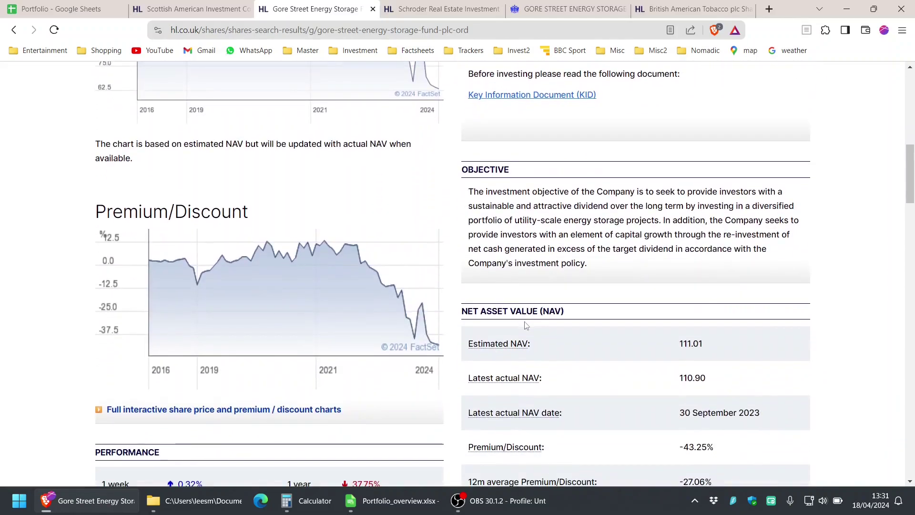
pyautogui.scroll(-2, 527, 326)
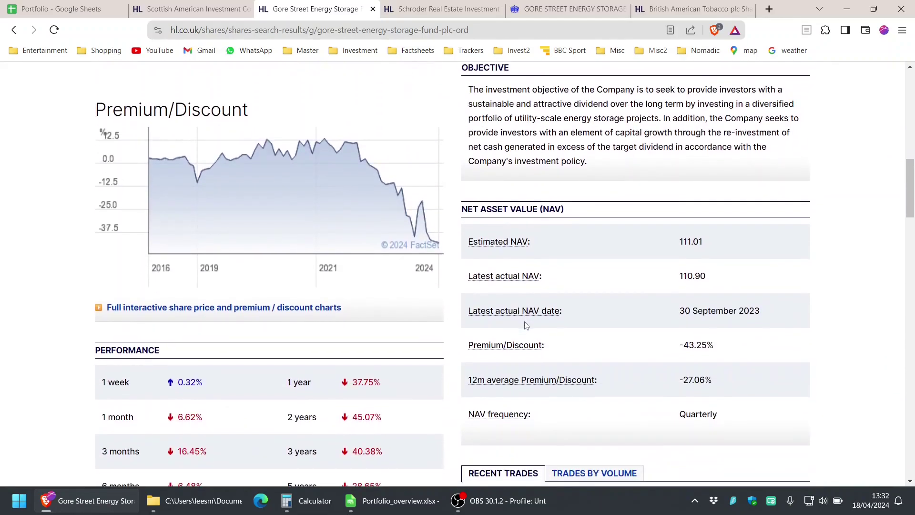
pyautogui.scroll(1, 526, 326)
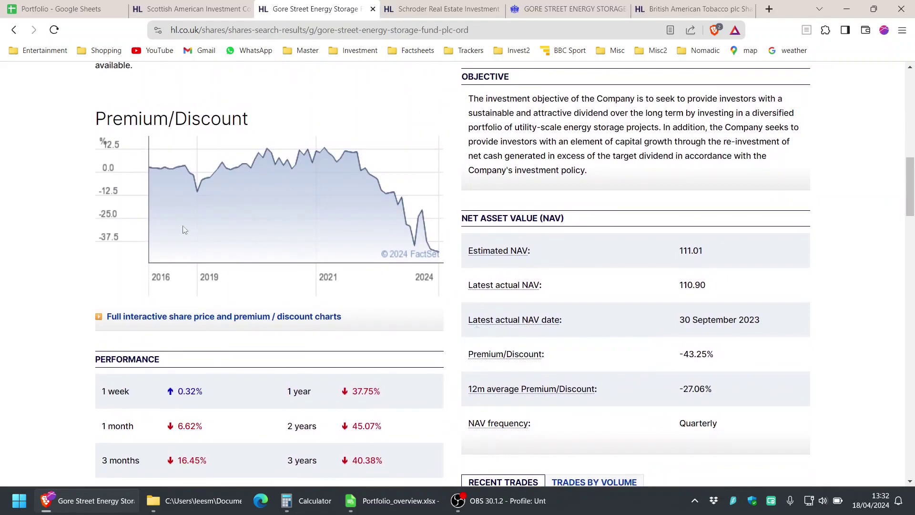
pyautogui.scroll(-3, 95, 292)
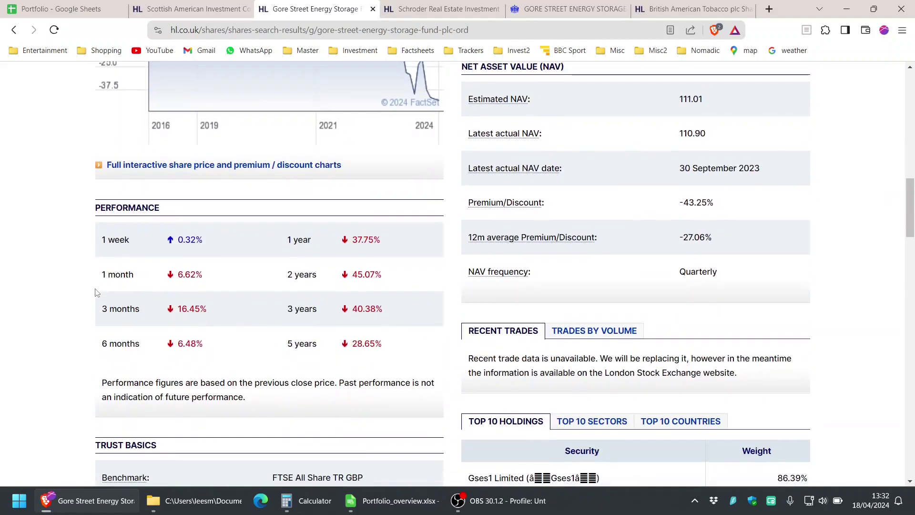
pyautogui.scroll(-7, 95, 292)
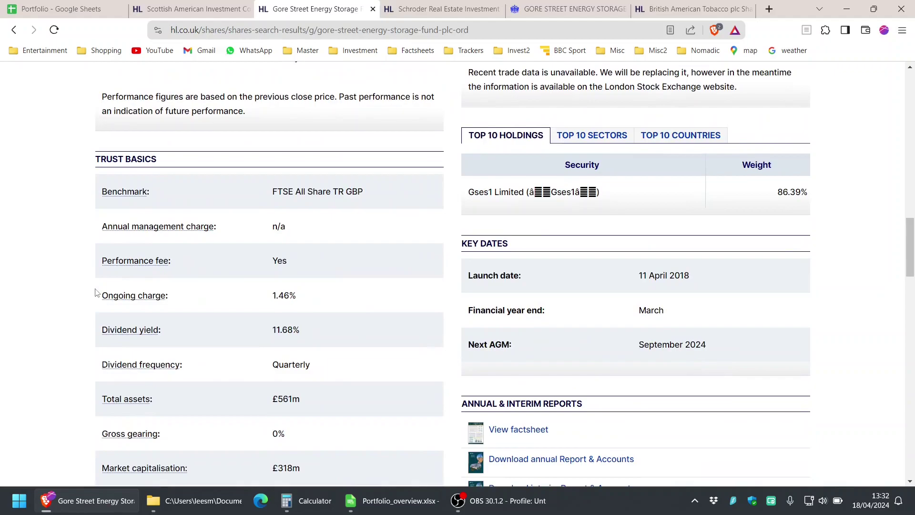
pyautogui.scroll(-1, 95, 296)
pyautogui.moveTo(100, 179); pyautogui.dragTo(394, 271)
pyautogui.click(393, 282)
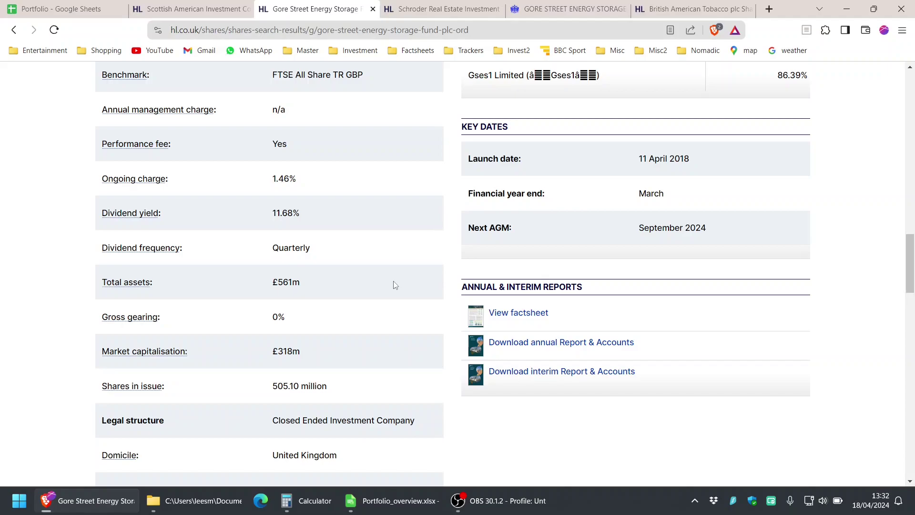
pyautogui.hotkey('ctrl', '1')
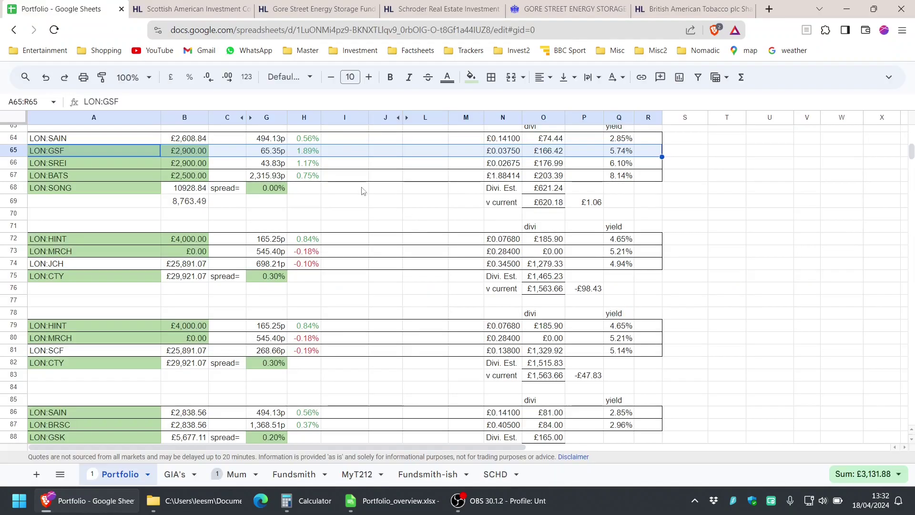
# Step: Check N65's =0.075*0.5 GSF dividend estimate, then reopen the Gore Street page
pyautogui.click(504, 153)
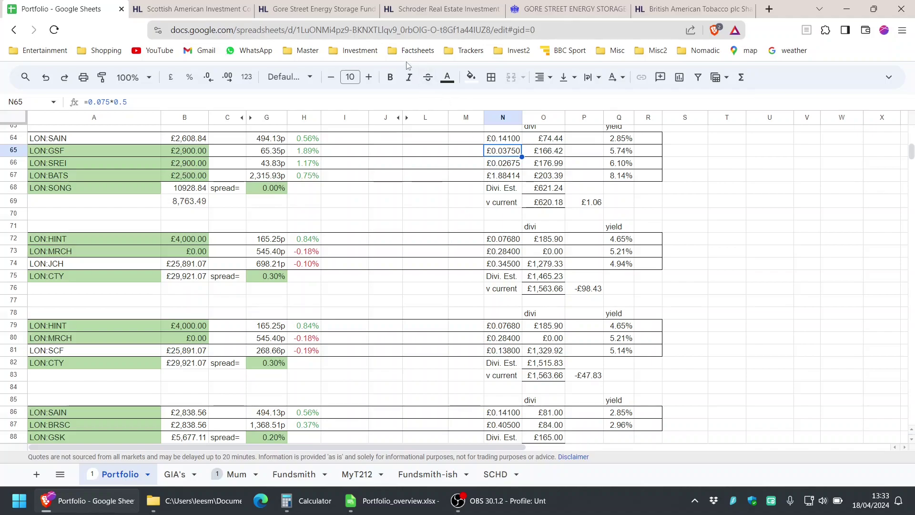
pyautogui.click(337, 5)
pyautogui.scroll(10, 353, 327)
pyautogui.scroll(-4, 353, 328)
pyautogui.scroll(-2, 353, 328)
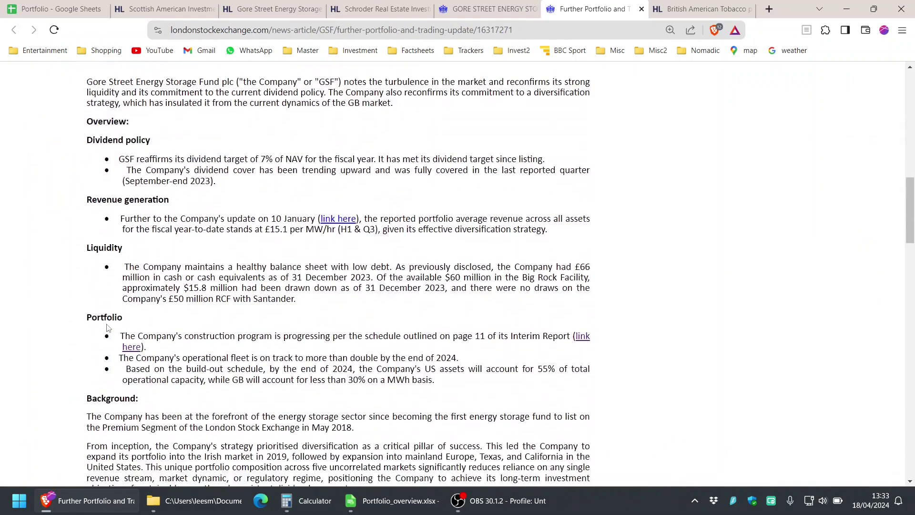
# Step: Scroll through Gore Street's trading update and search it for 'debt'
pyautogui.scroll(-10, 107, 324)
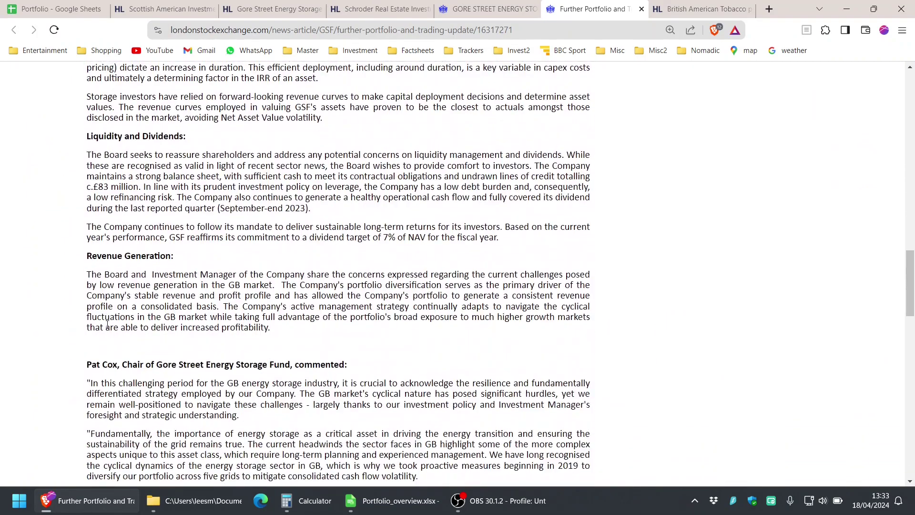
pyautogui.scroll(-12, 108, 324)
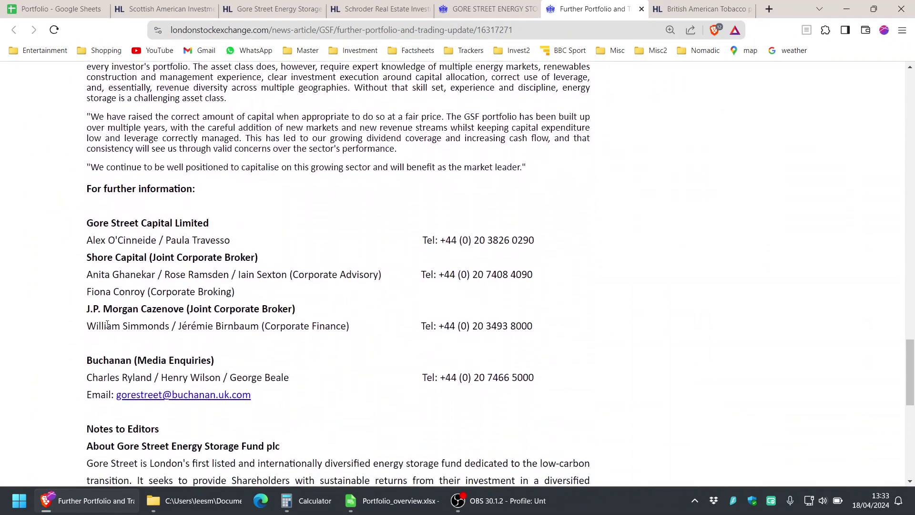
pyautogui.scroll(10, 107, 324)
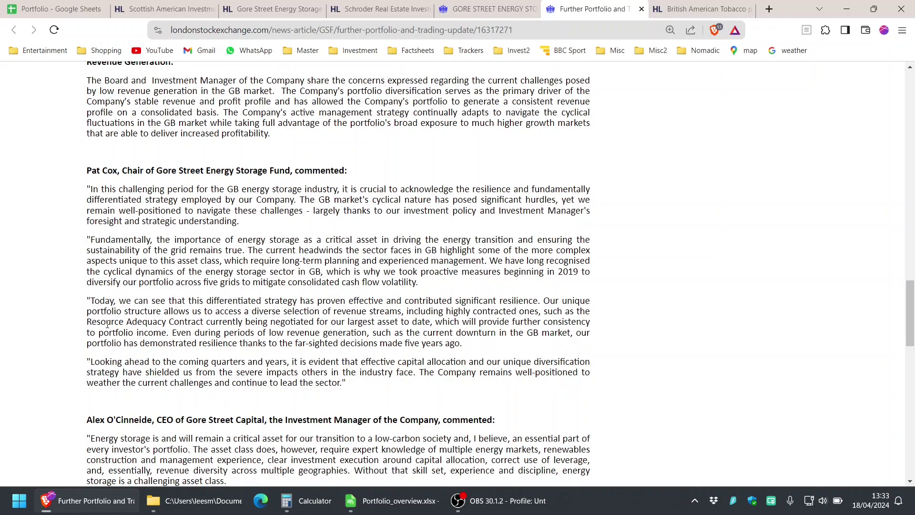
pyautogui.scroll(5, 107, 324)
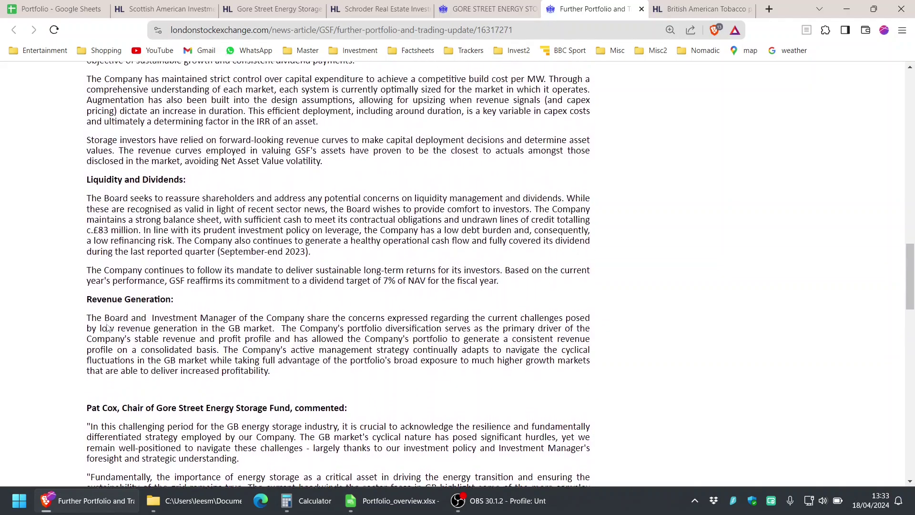
pyautogui.scroll(9, 107, 328)
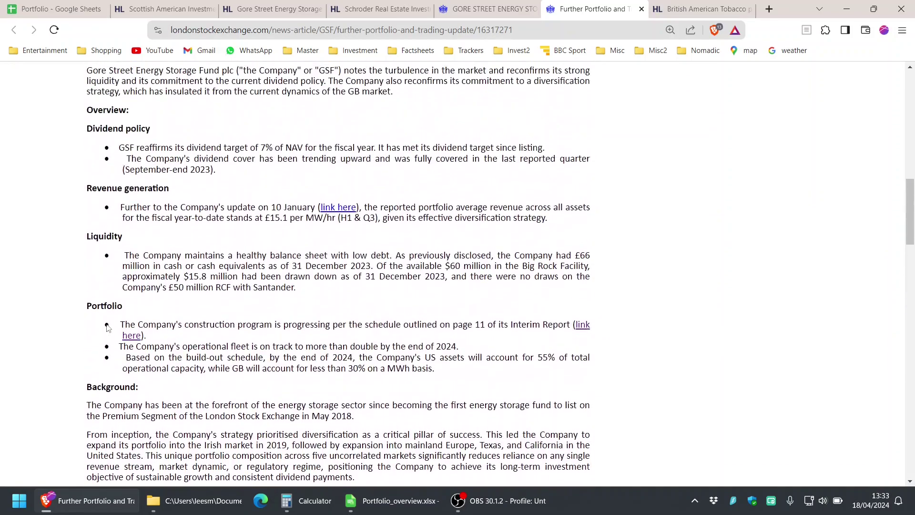
pyautogui.scroll(1, 107, 328)
pyautogui.hotkey('ctrl', 'f')
pyautogui.write('debt')
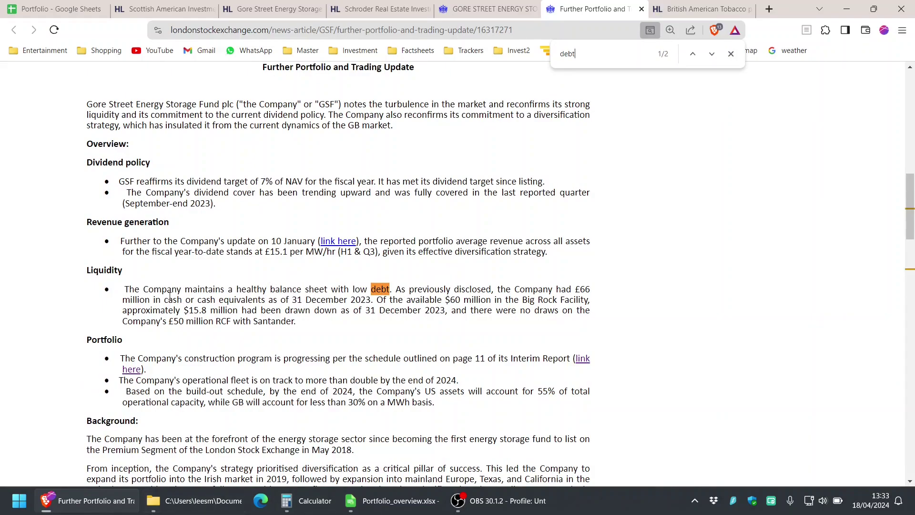
# Step: Highlight the Liquidity figures: £66 million cash and the $15.8 million facility drawn
pyautogui.moveTo(170, 300); pyautogui.dragTo(435, 301)
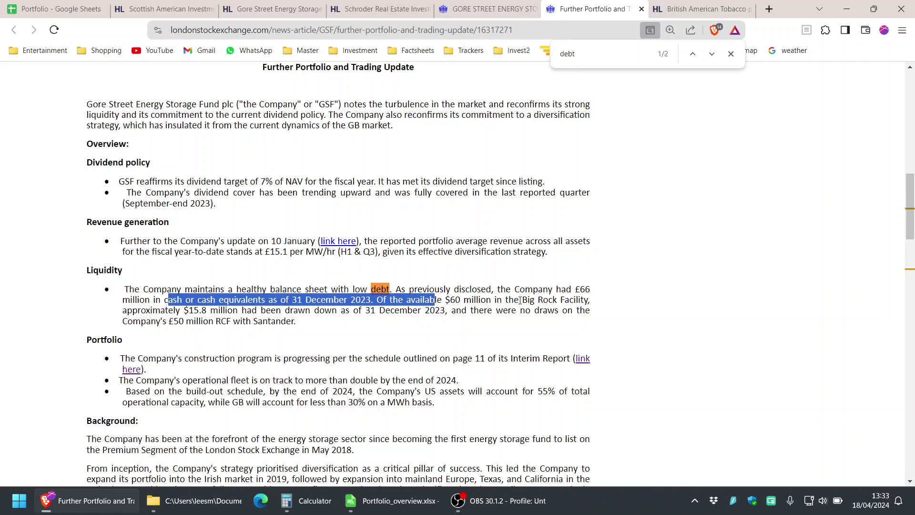
pyautogui.moveTo(519, 300); pyautogui.dragTo(270, 302)
pyautogui.moveTo(184, 310); pyautogui.dragTo(261, 312)
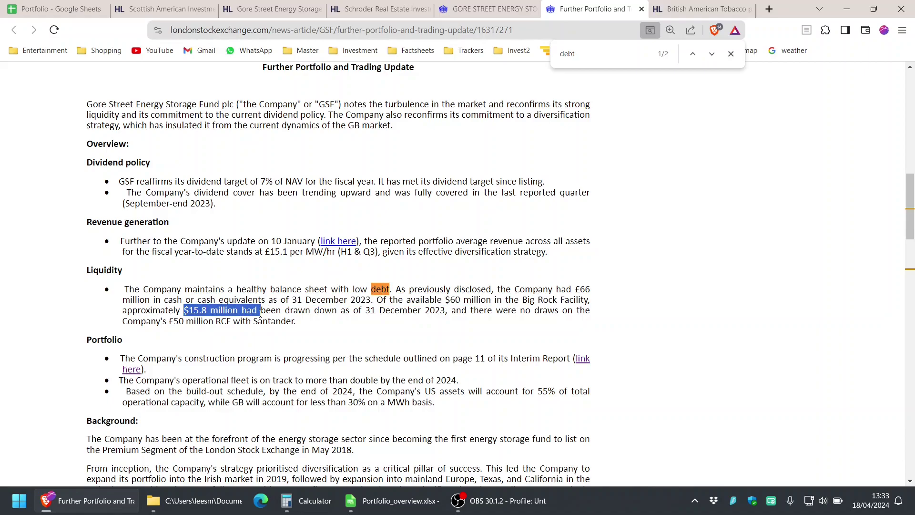
pyautogui.click(336, 333)
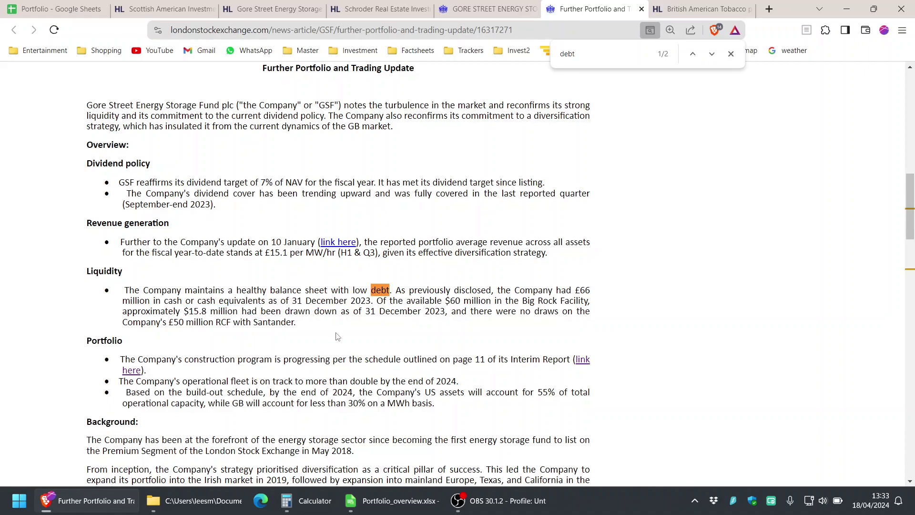
pyautogui.scroll(5, 337, 333)
pyautogui.scroll(-4, 336, 332)
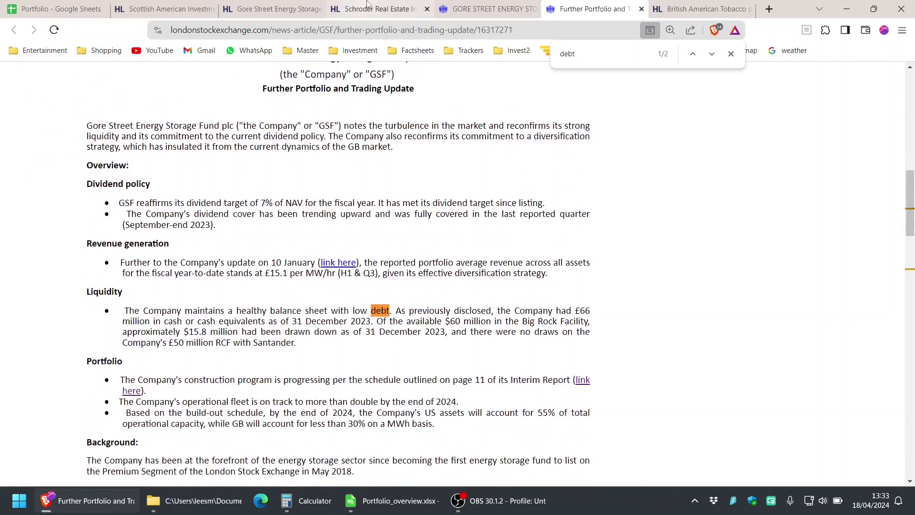
# Step: Review Gore Street's HL page, highlighting its yield and discount figures
pyautogui.click(268, 4)
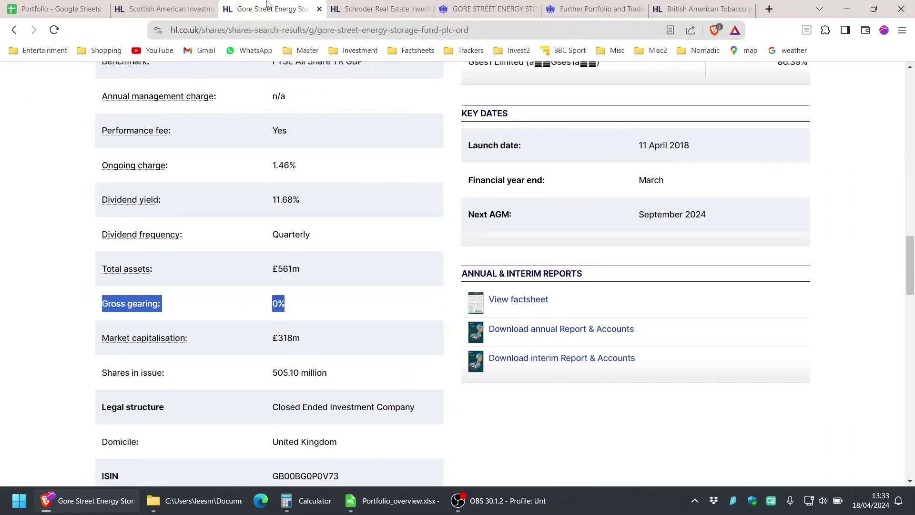
pyautogui.click(343, 174)
pyautogui.scroll(-2, 365, 266)
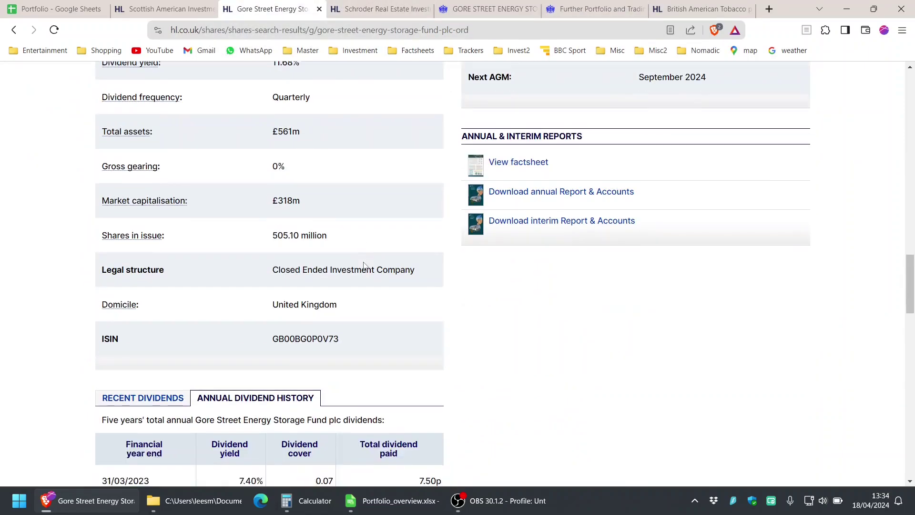
pyautogui.scroll(15, 365, 266)
pyautogui.scroll(-5, 365, 266)
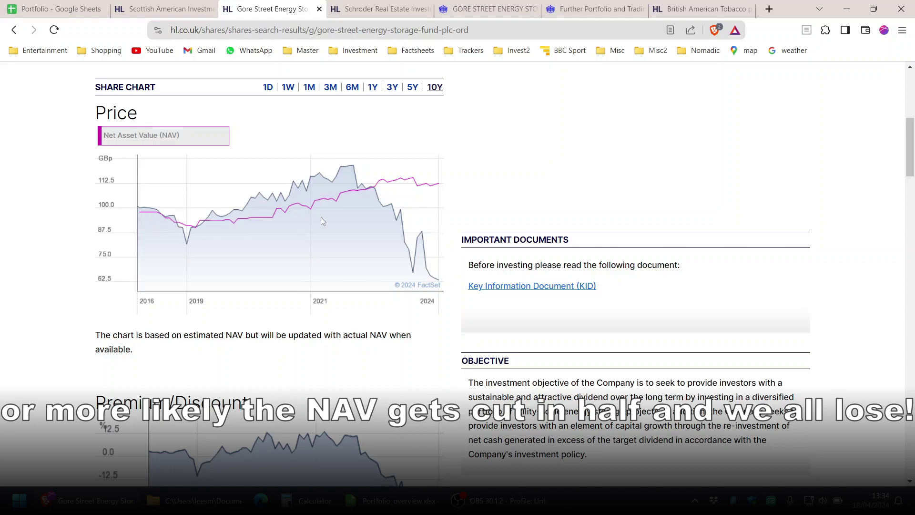
pyautogui.scroll(7, 325, 216)
pyautogui.scroll(-10, 361, 216)
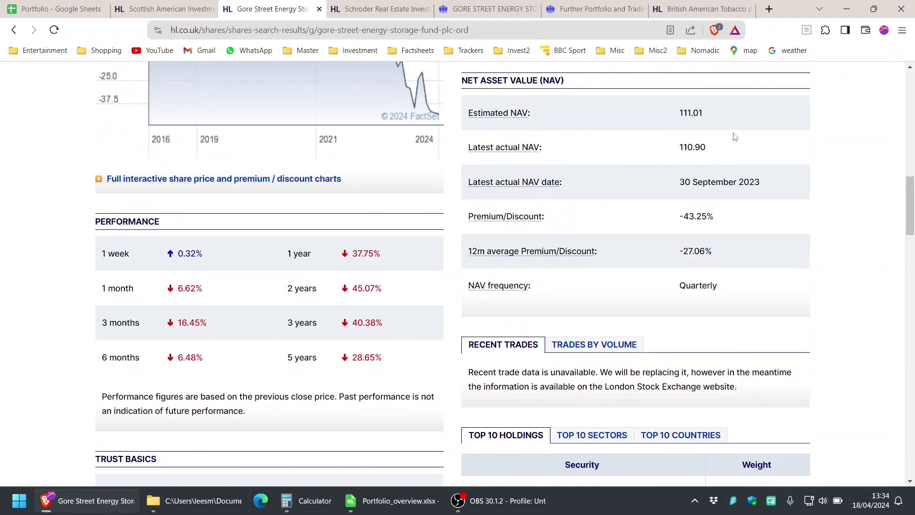
pyautogui.scroll(8, 734, 137)
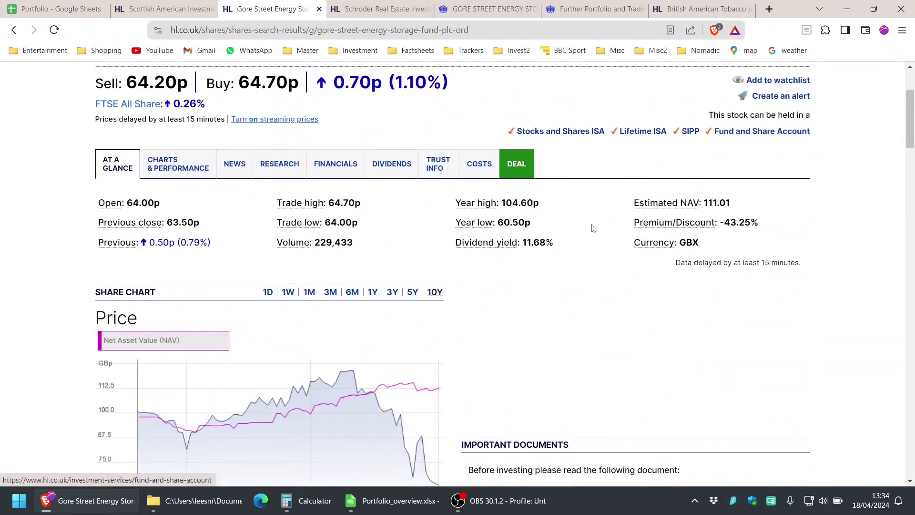
pyautogui.moveTo(564, 253); pyautogui.dragTo(552, 205)
pyautogui.click(556, 209)
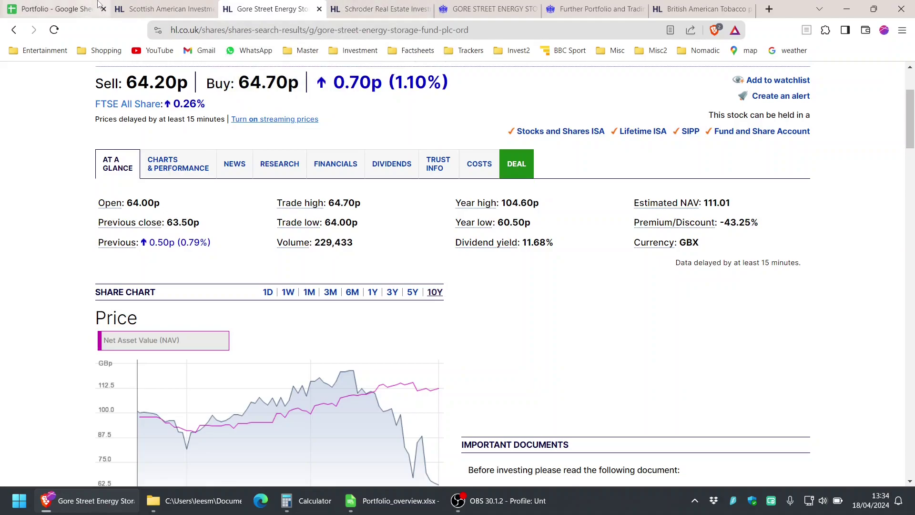
# Step: Total the planned buys in Portfolio B65:B67, then bring up Schroder Real Estate's HL page
pyautogui.click(62, 8)
pyautogui.moveTo(184, 151); pyautogui.dragTo(186, 179)
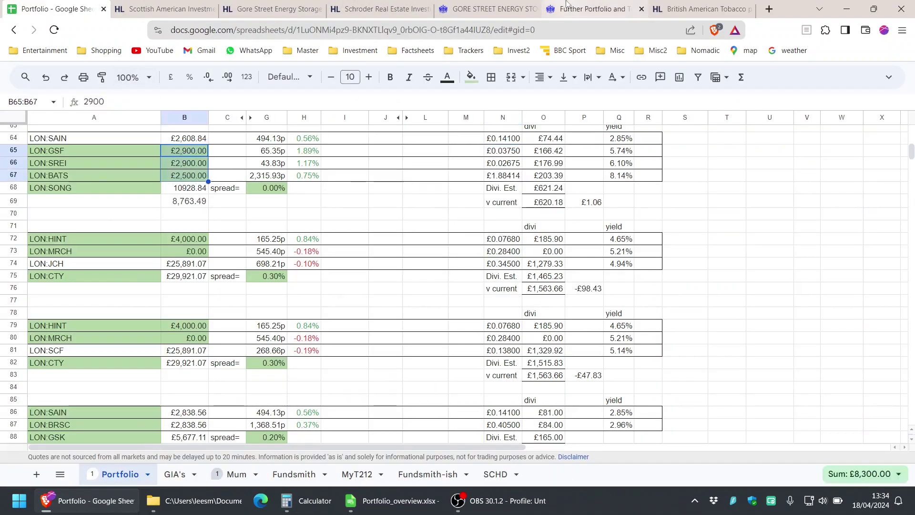
pyautogui.click(376, 9)
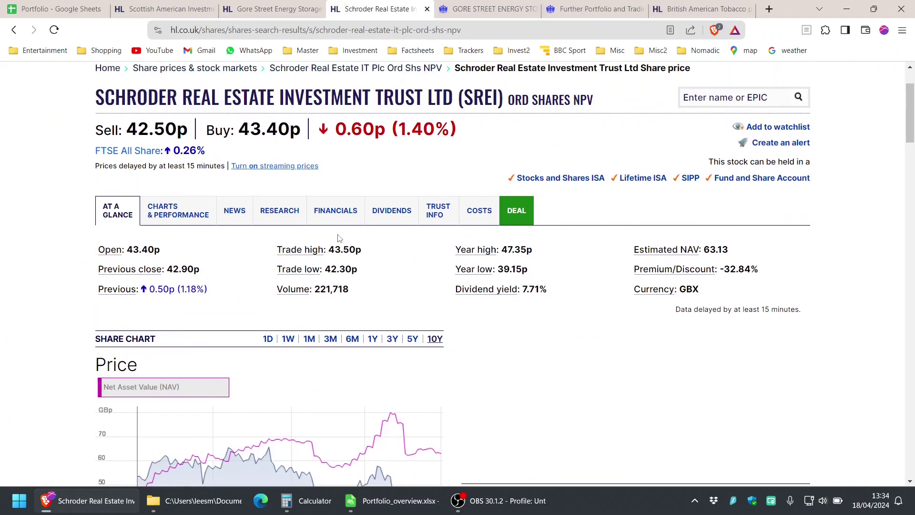
pyautogui.tripleClick(752, 269)
pyautogui.click(659, 367)
pyautogui.scroll(-2, 659, 367)
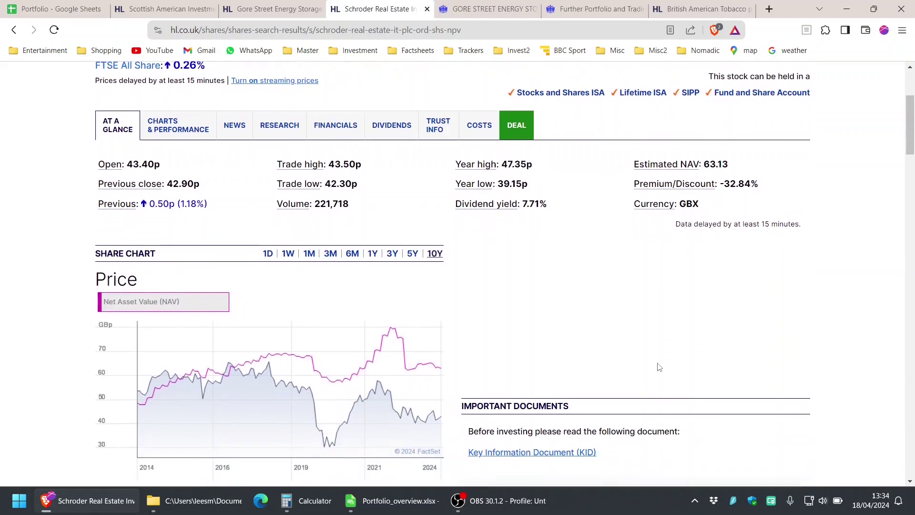
pyautogui.scroll(-2, 659, 367)
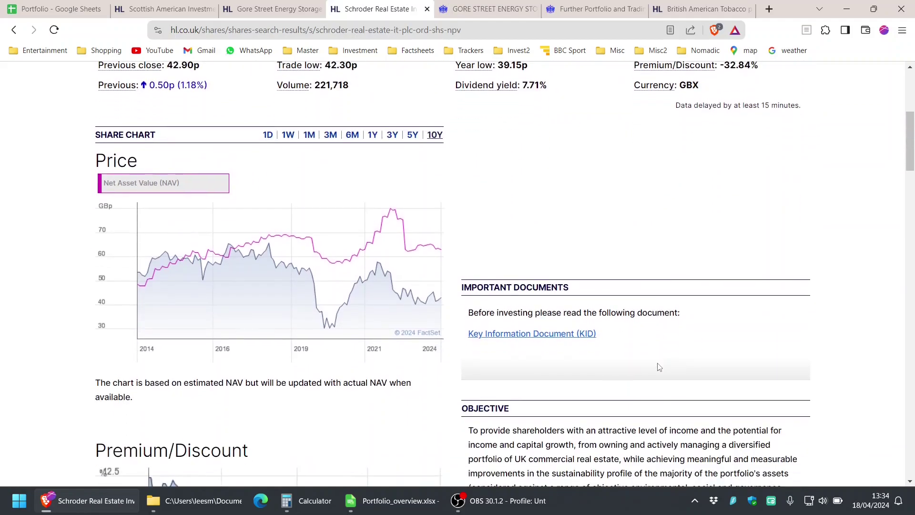
pyautogui.scroll(-10, 480, 239)
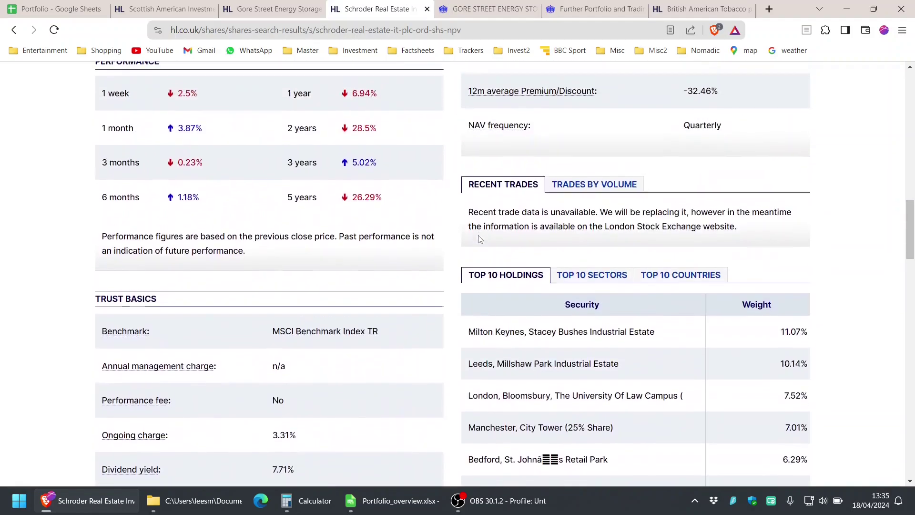
pyautogui.scroll(9, 480, 239)
pyautogui.scroll(5, 480, 239)
pyautogui.scroll(2, 479, 240)
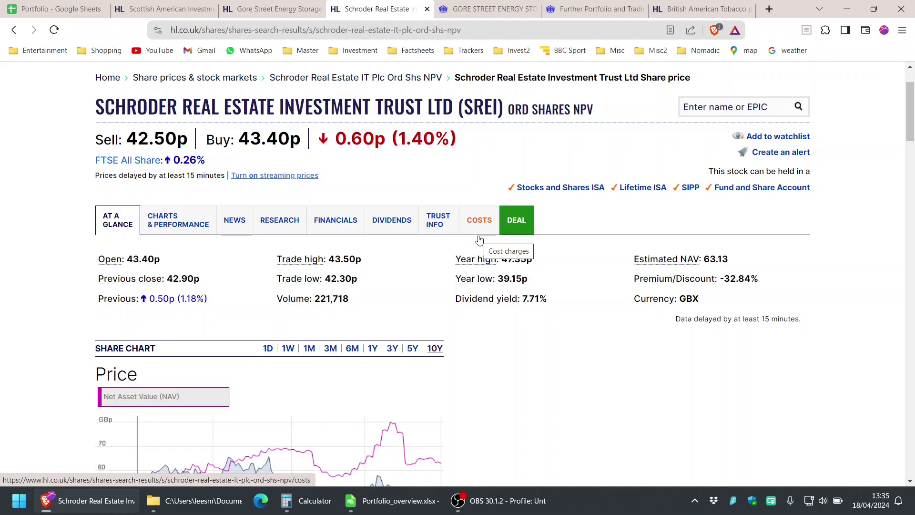
pyautogui.scroll(-2, 479, 239)
pyautogui.click(874, 504)
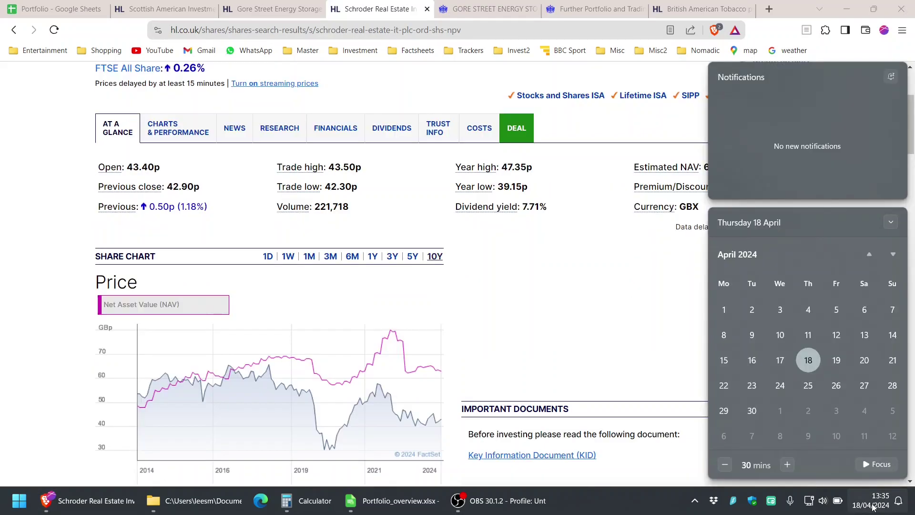
pyautogui.click(381, 4)
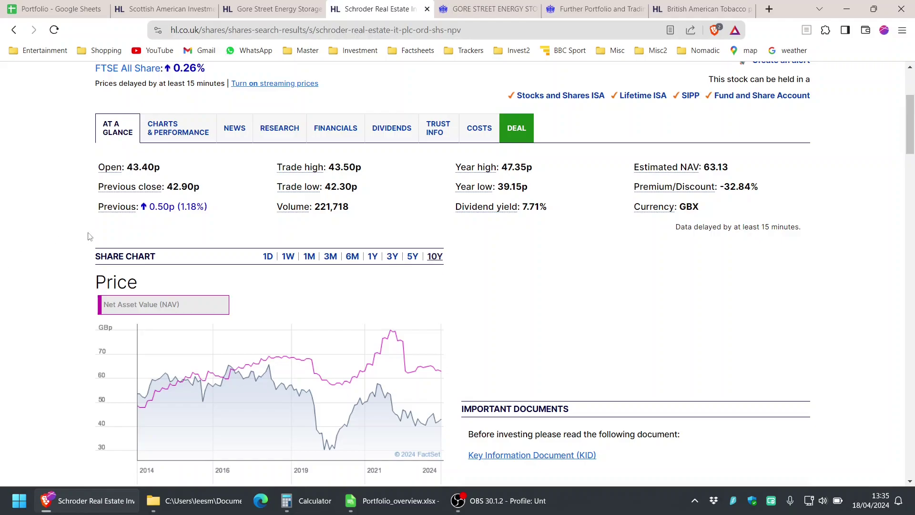
# Step: Review Schroder Real Estate's price statistics and Top 10 Holdings
pyautogui.moveTo(579, 205); pyautogui.dragTo(389, 173)
pyautogui.click(390, 174)
pyautogui.scroll(3, 391, 172)
pyautogui.scroll(-18, 391, 170)
pyautogui.scroll(-3, 391, 172)
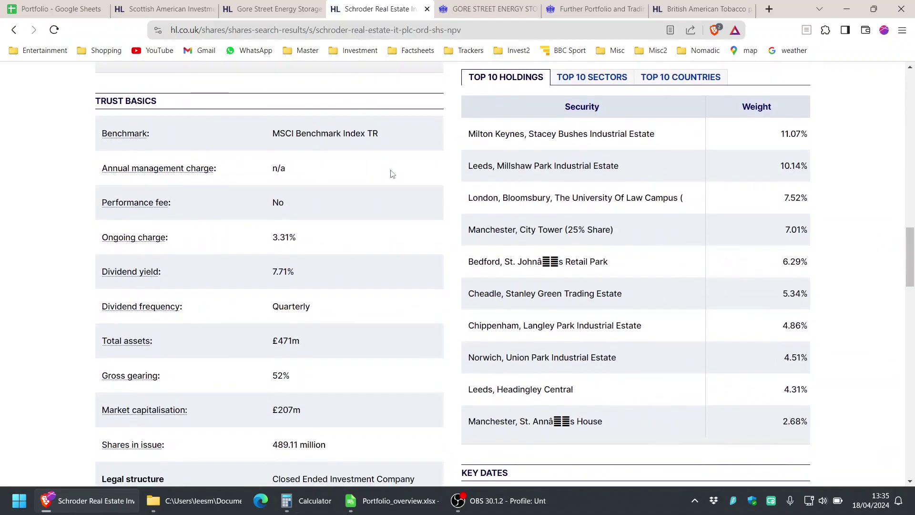
pyautogui.moveTo(727, 164); pyautogui.dragTo(694, 199)
pyautogui.click(709, 308)
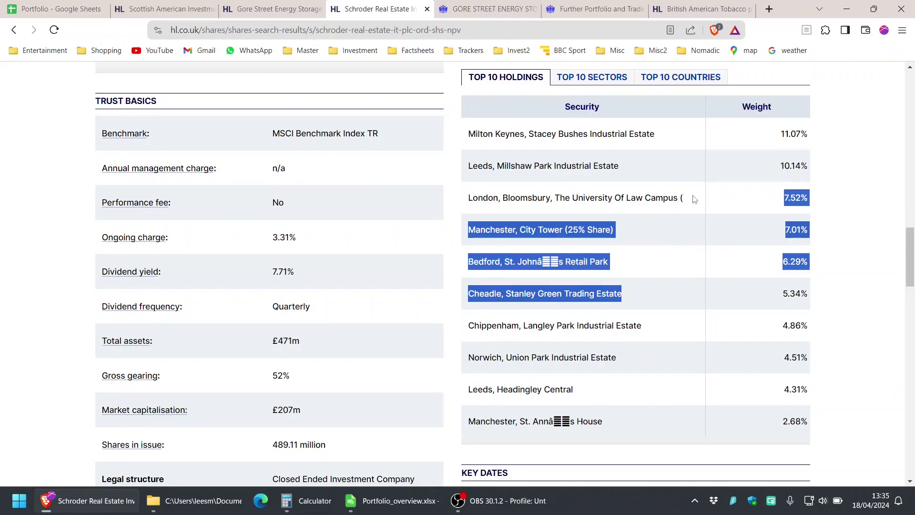
pyautogui.click(463, 232)
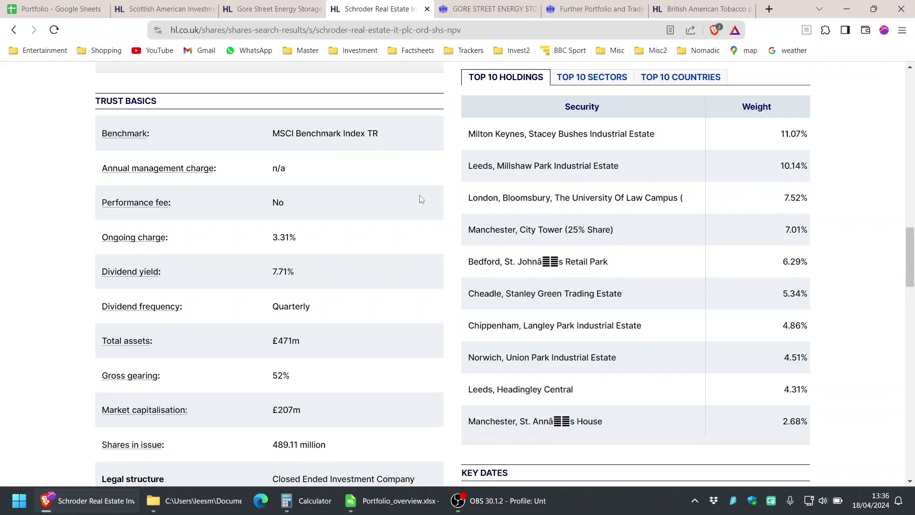
# Step: Check Schroder's Trust Basics and dividend history, then bring up the Scottish American share page
pyautogui.moveTo(421, 200); pyautogui.dragTo(421, 378)
pyautogui.click(421, 377)
pyautogui.scroll(-10, 380, 334)
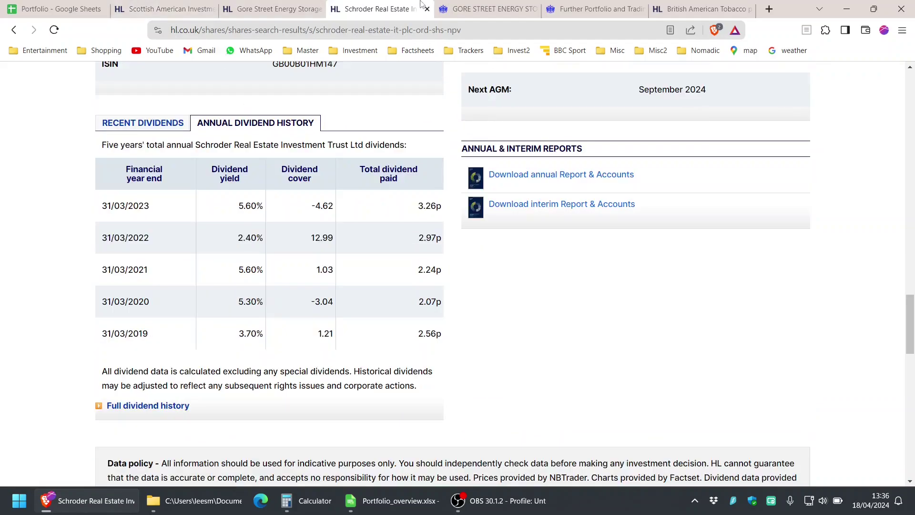
pyautogui.click(131, 6)
pyautogui.scroll(-2, 371, 212)
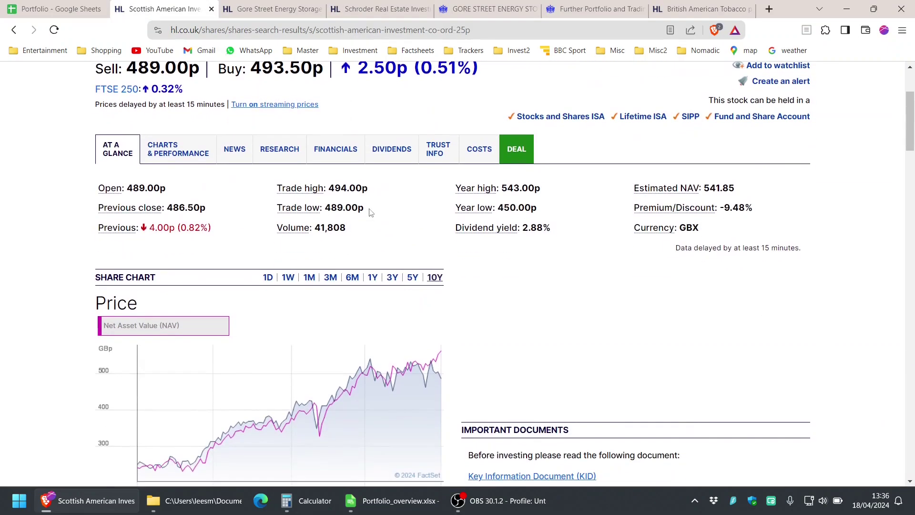
# Step: Check the SREI dividend formula in N66 and select the BATS row 67 across columns A–R
pyautogui.click(52, 9)
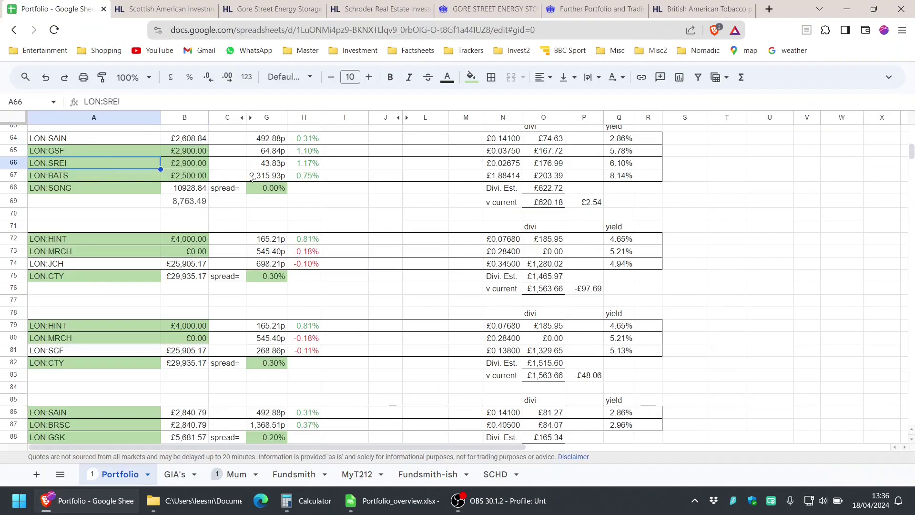
pyautogui.click(519, 163)
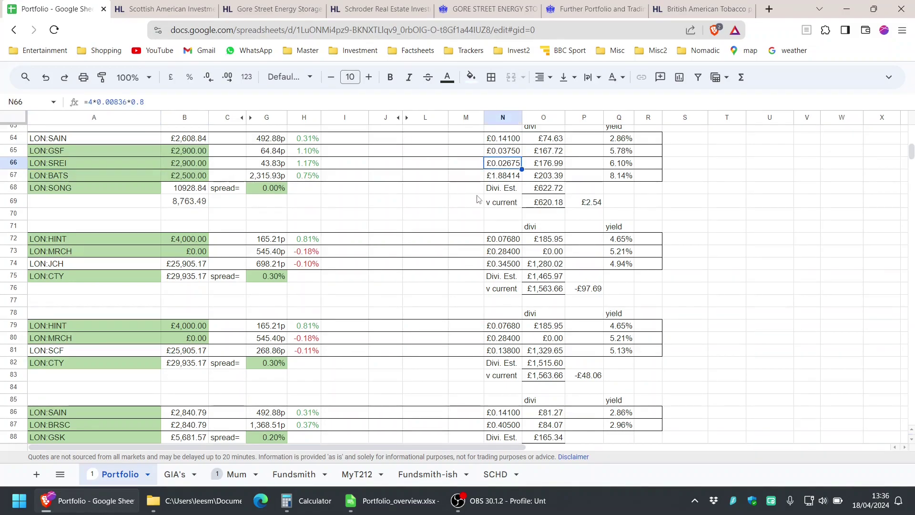
pyautogui.moveTo(618, 175); pyautogui.dragTo(75, 177)
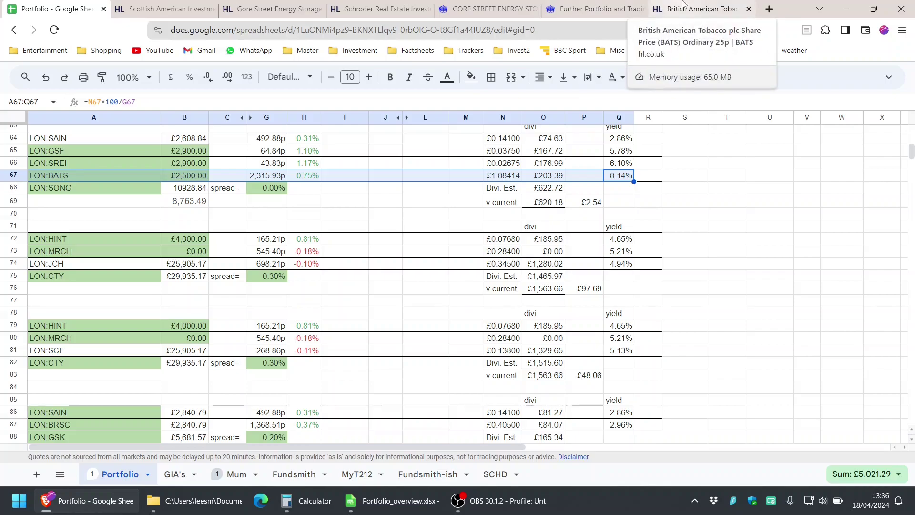
pyautogui.scroll(1, 684, 190)
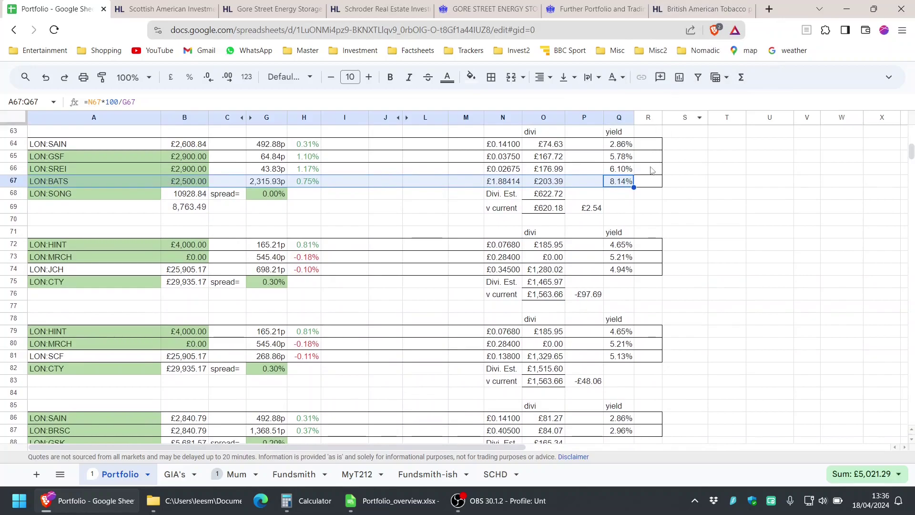
pyautogui.moveTo(649, 183); pyautogui.dragTo(108, 183)
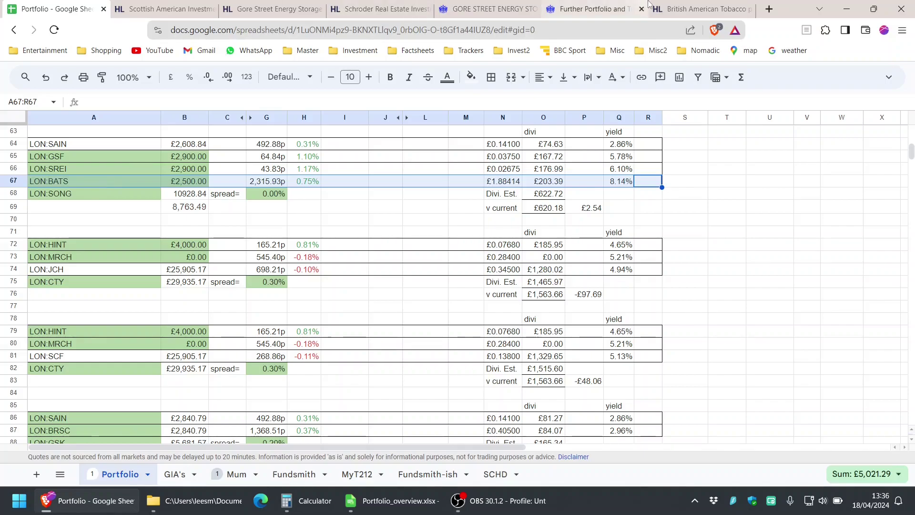
# Step: Open British American Tobacco's page and review its 10.08% dividend yield and Performance table
pyautogui.click(687, 14)
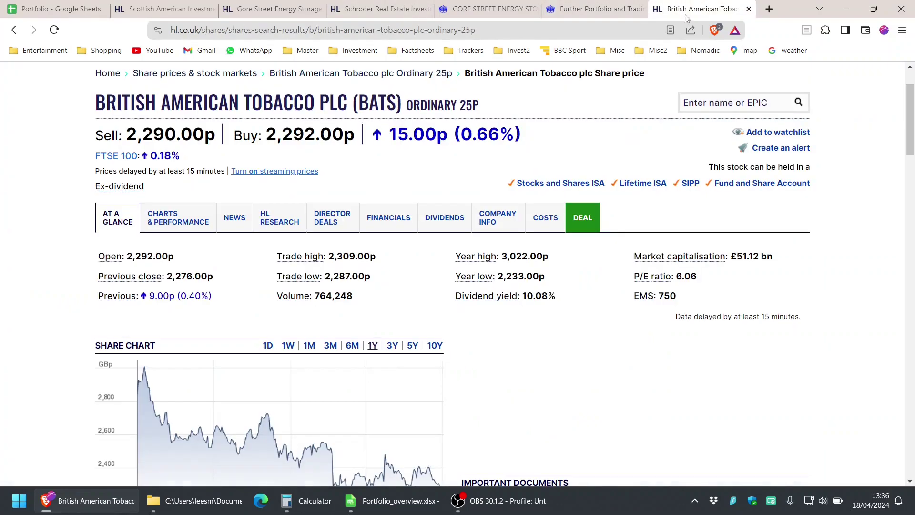
pyautogui.tripleClick(542, 296)
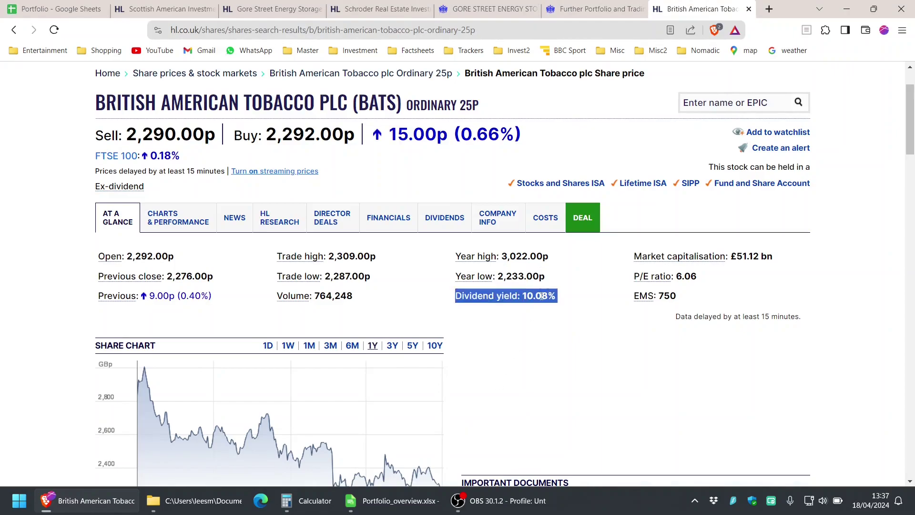
pyautogui.click(573, 327)
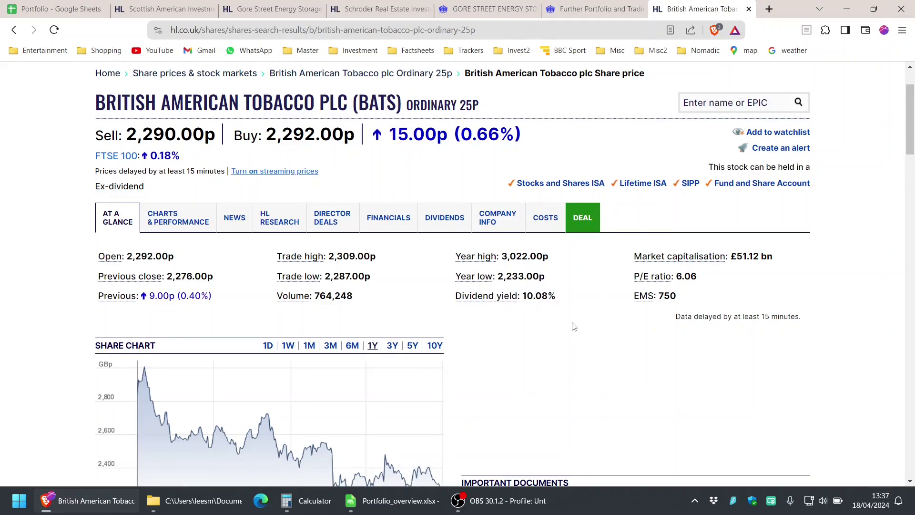
pyautogui.scroll(-10, 574, 326)
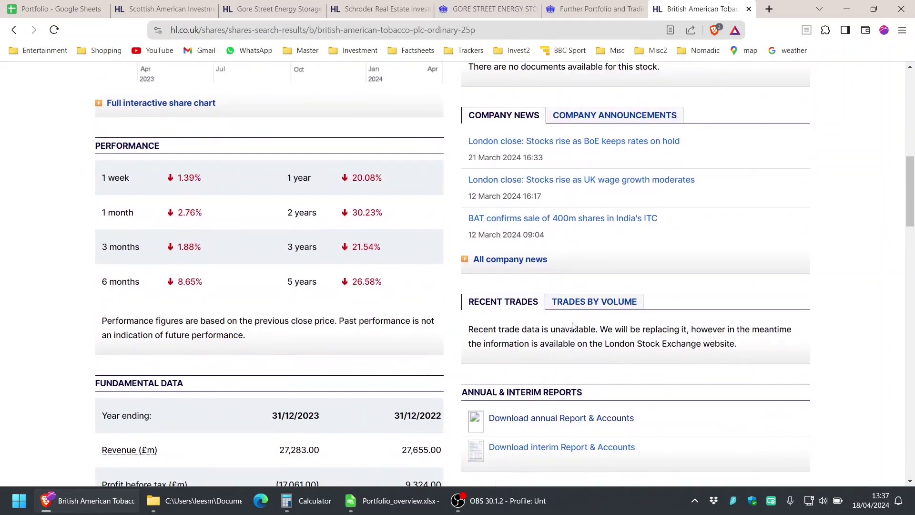
pyautogui.moveTo(389, 176); pyautogui.dragTo(405, 256)
pyautogui.click(406, 257)
pyautogui.moveTo(402, 285); pyautogui.dragTo(387, 139)
pyautogui.click(387, 140)
pyautogui.scroll(10, 157, 261)
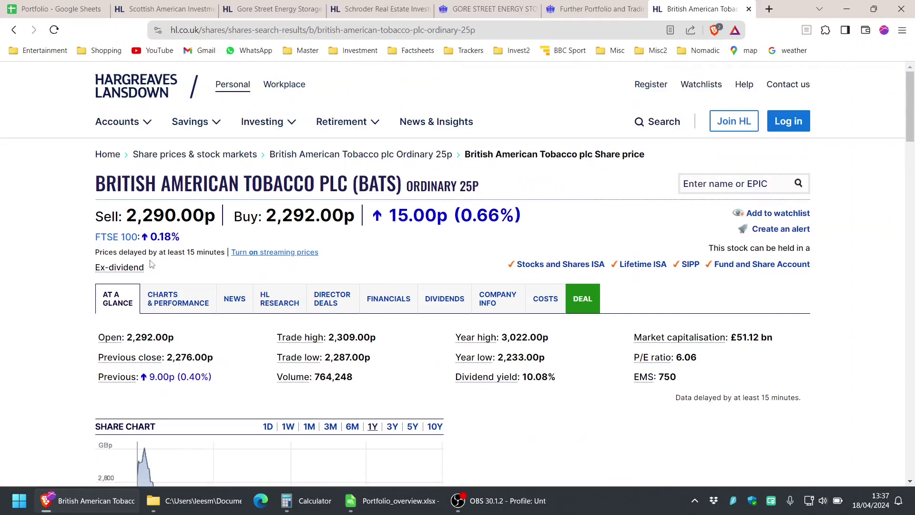
pyautogui.scroll(-5, 438, 138)
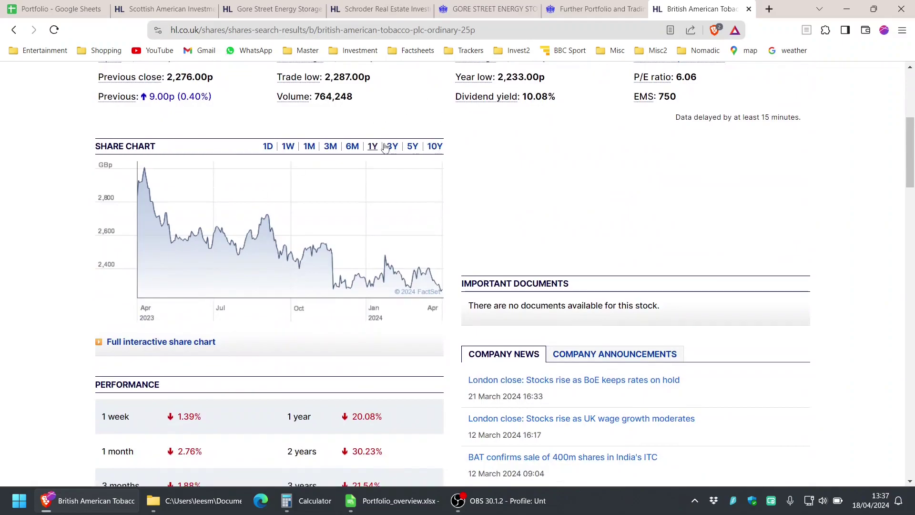
# Step: Show ten years of price history and review recent quarterly dividends, latest declared 58.8795p
pyautogui.click(433, 147)
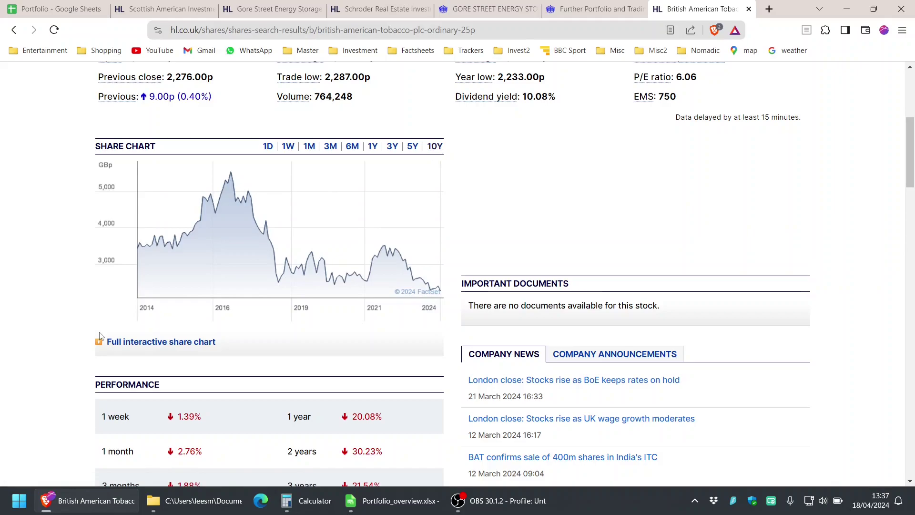
pyautogui.scroll(-15, 538, 96)
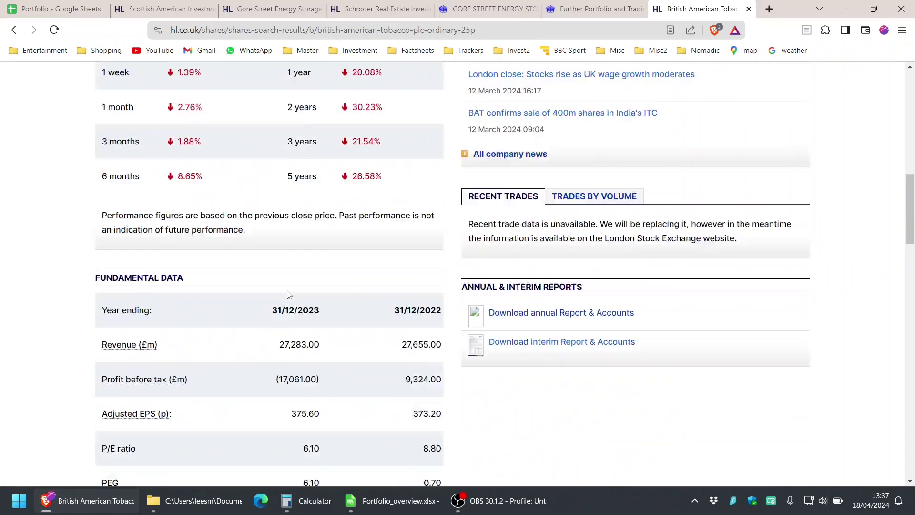
pyautogui.scroll(2, 408, 210)
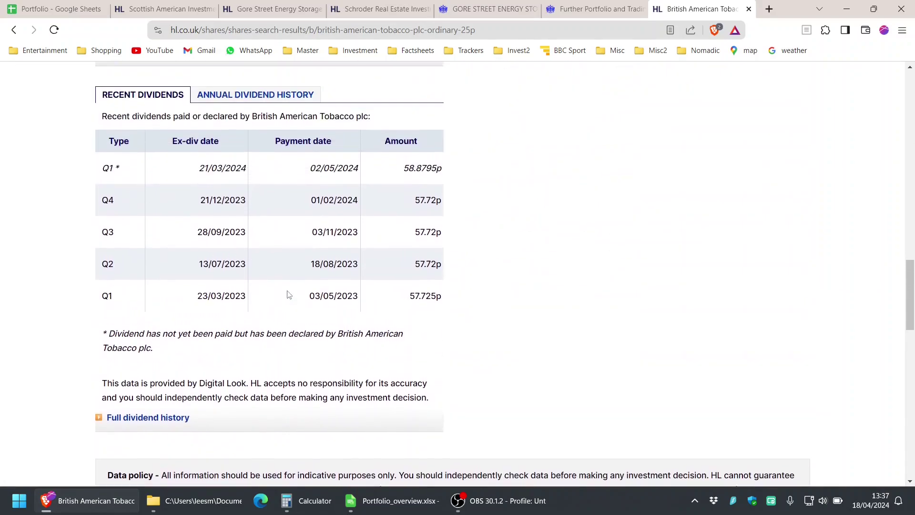
pyautogui.doubleClick(418, 173)
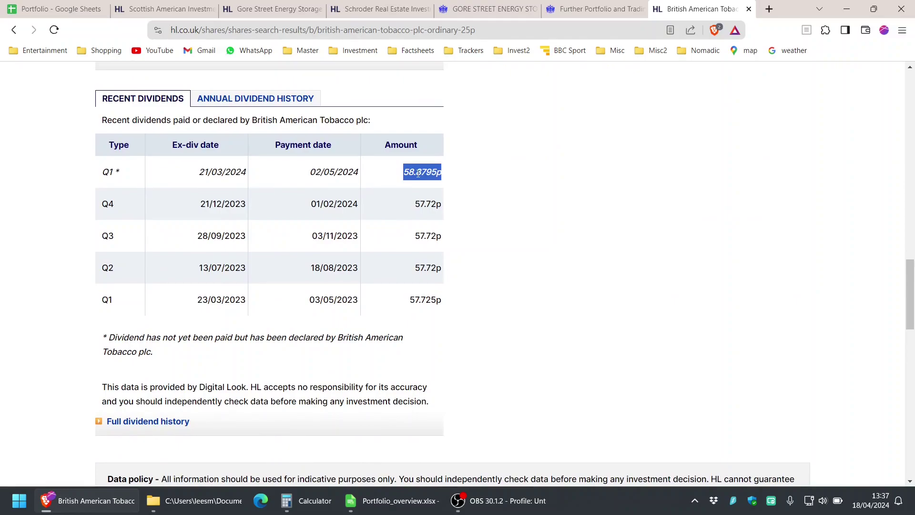
pyautogui.click(398, 196)
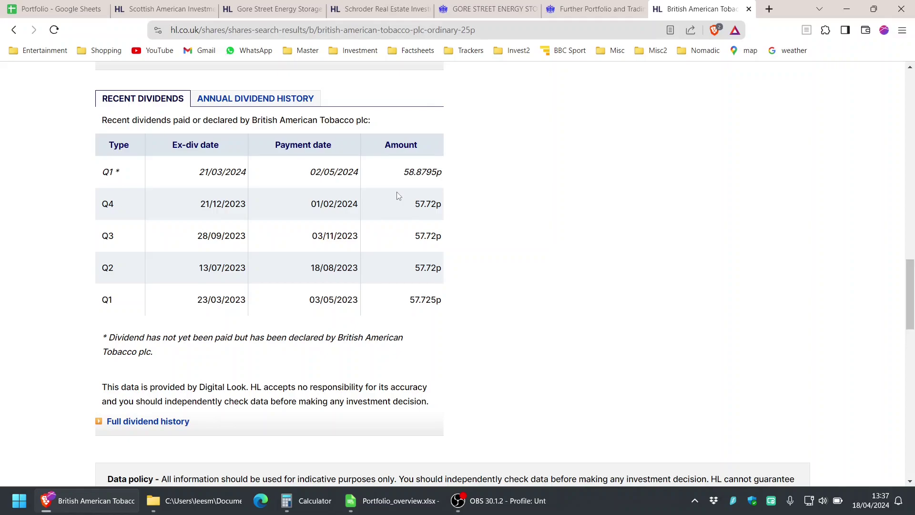
pyautogui.moveTo(378, 173); pyautogui.dragTo(388, 278)
pyautogui.click(388, 279)
pyautogui.scroll(20, 389, 279)
pyautogui.scroll(-2, 389, 279)
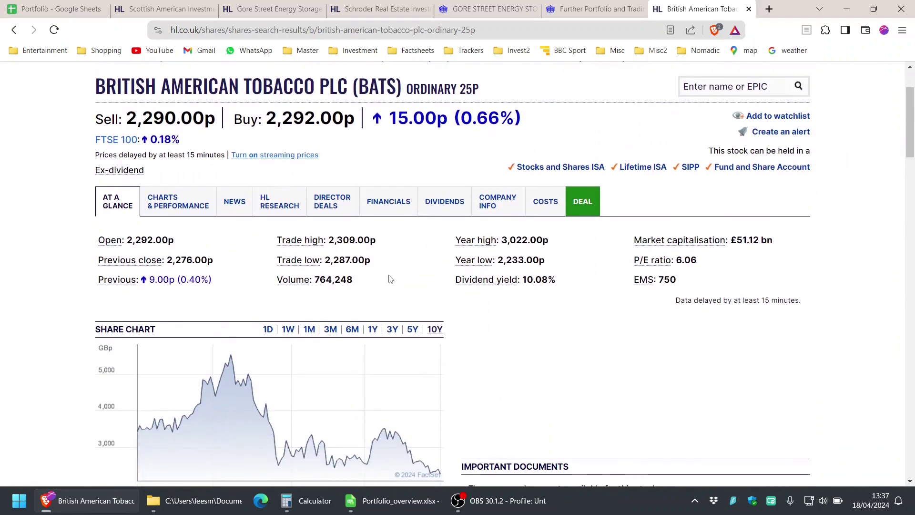
pyautogui.scroll(1, 388, 279)
pyautogui.tripleClick(266, 119)
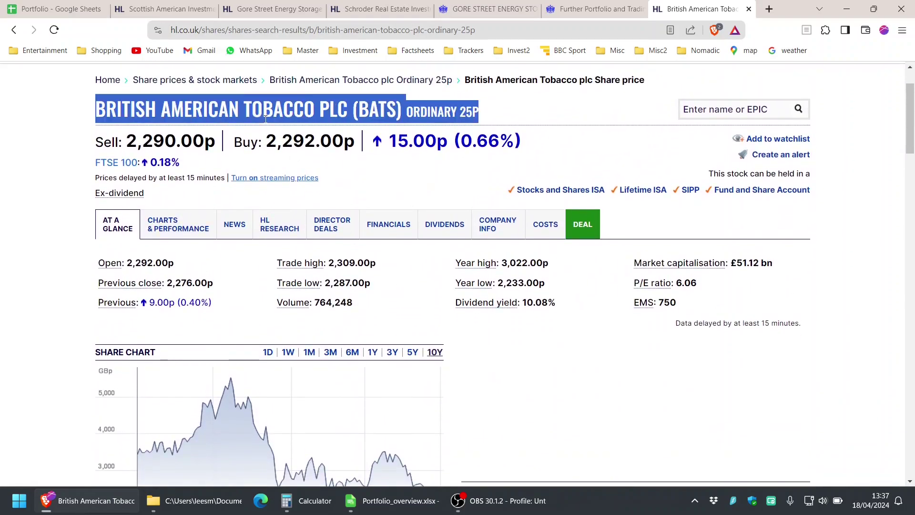
pyautogui.click(4, 254)
pyautogui.click(57, 9)
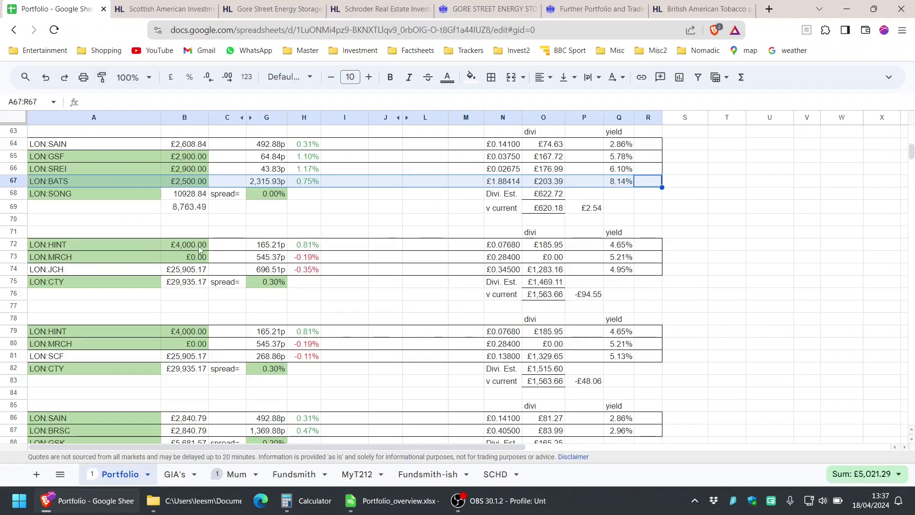
pyautogui.click(180, 186)
pyautogui.click(372, 224)
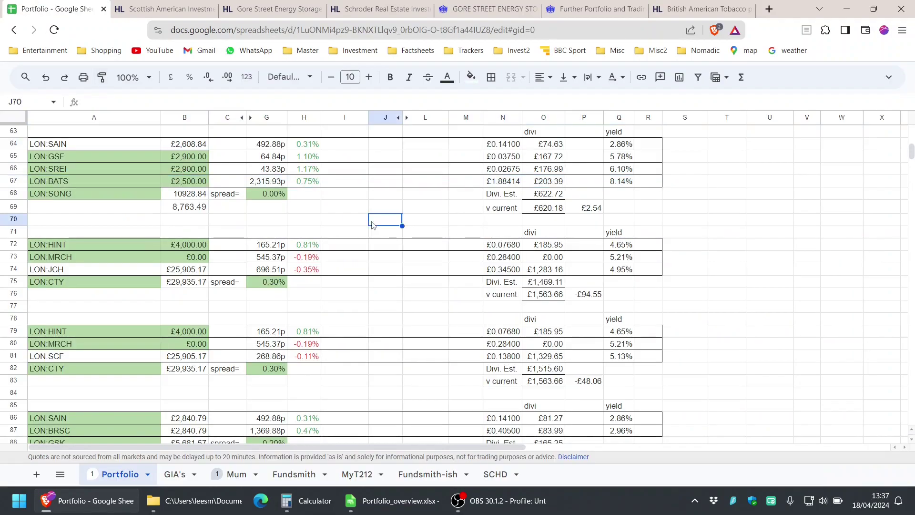
pyautogui.click(535, 186)
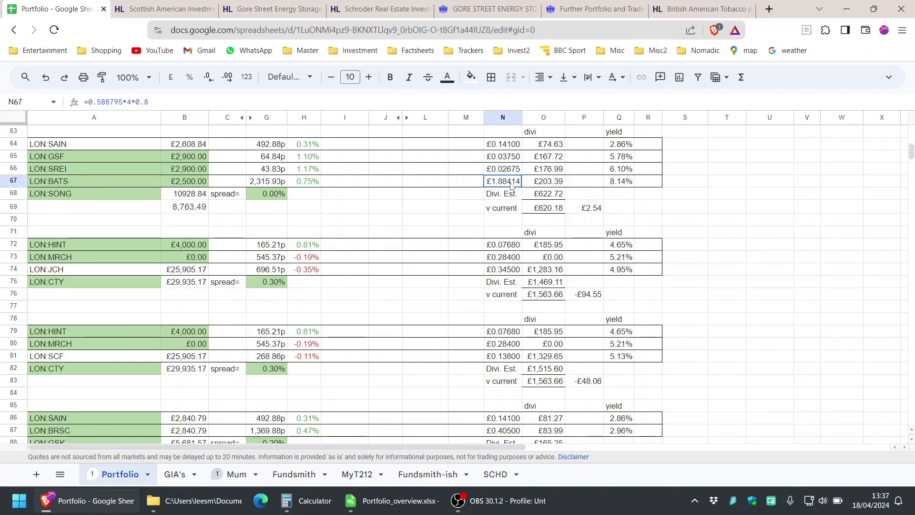
pyautogui.click(510, 186)
pyautogui.moveTo(656, 210)
pyautogui.mouseDown()
pyautogui.moveTo(267, 147)
pyautogui.moveTo(103, 138)
pyautogui.moveTo(592, 214)
pyautogui.moveTo(639, 211)
pyautogui.mouseUp()
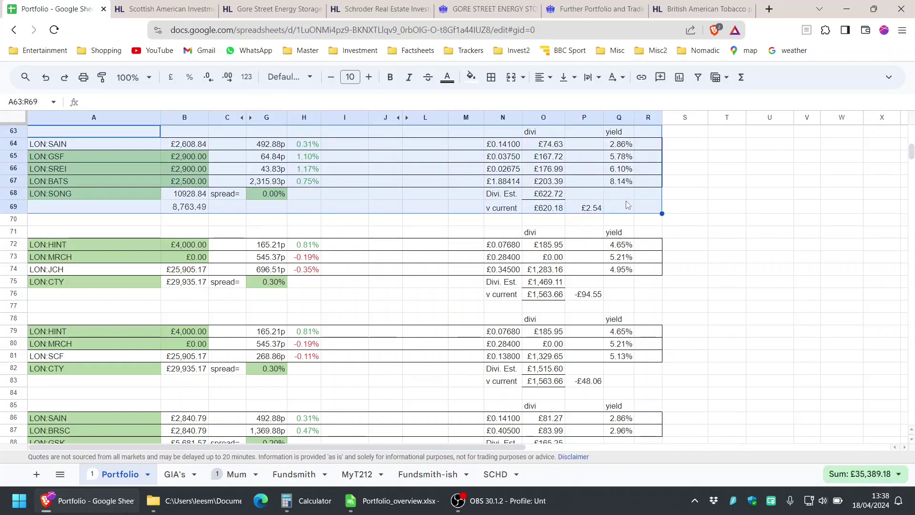
pyautogui.click(625, 198)
pyautogui.moveTo(643, 213); pyautogui.dragTo(119, 138)
pyautogui.hotkey('shift', 'Down')
pyautogui.hotkey('shift', 'Down')
pyautogui.hotkey('shift', 'Down')
pyautogui.hotkey('shift', 'Down')
pyautogui.hotkey('shift', 'Down')
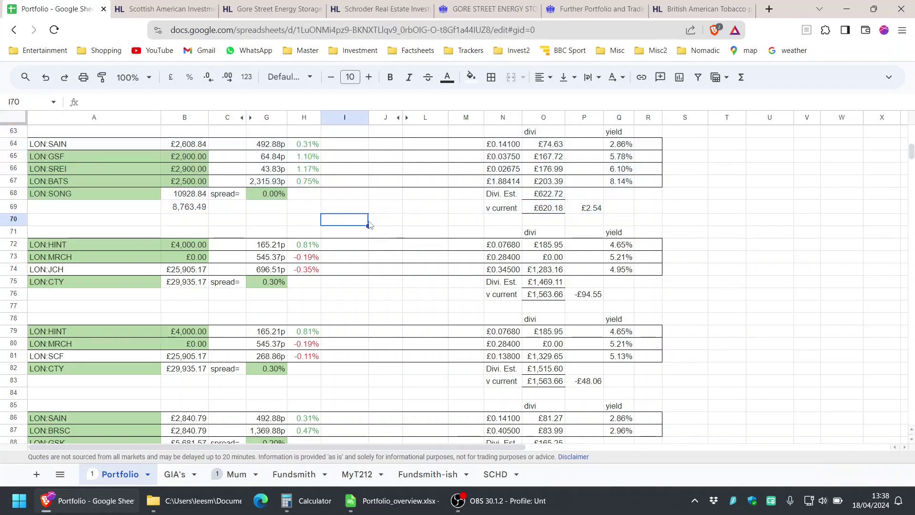
pyautogui.click(376, 235)
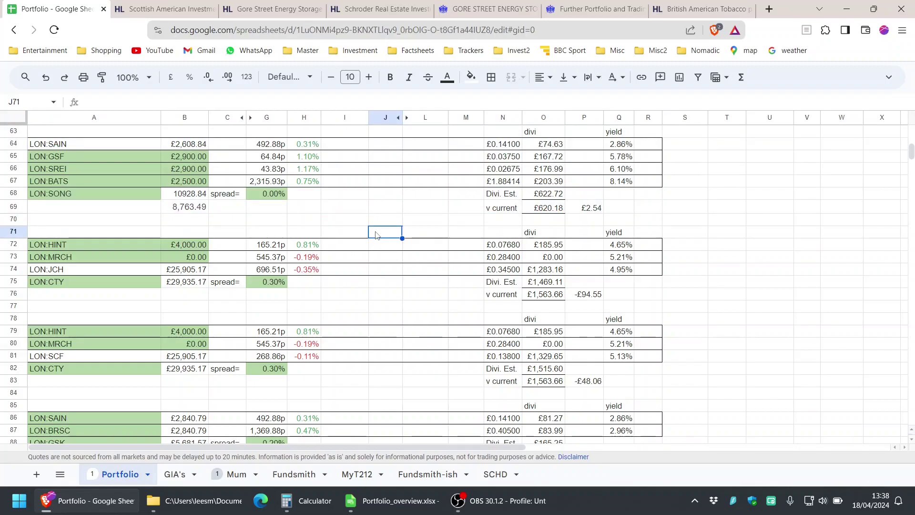
pyautogui.moveTo(483, 513)
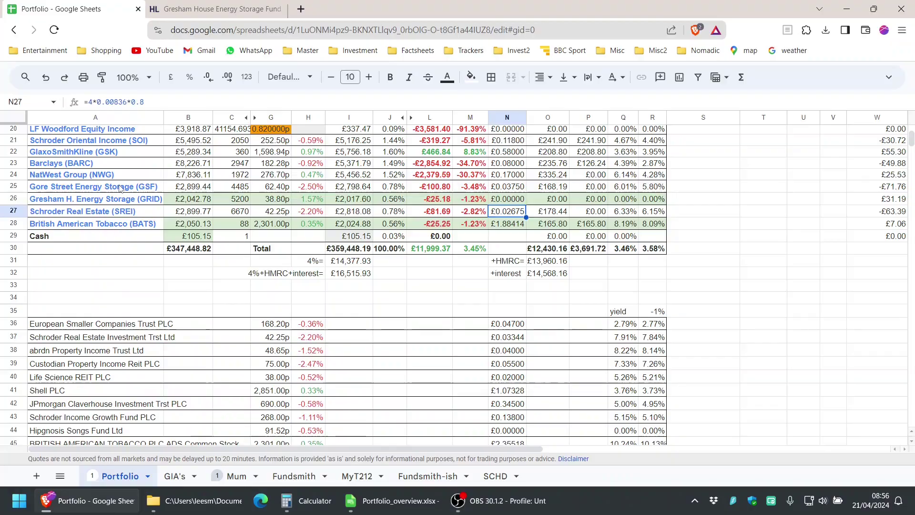
pyautogui.moveTo(71, 187); pyautogui.dragTo(661, 193)
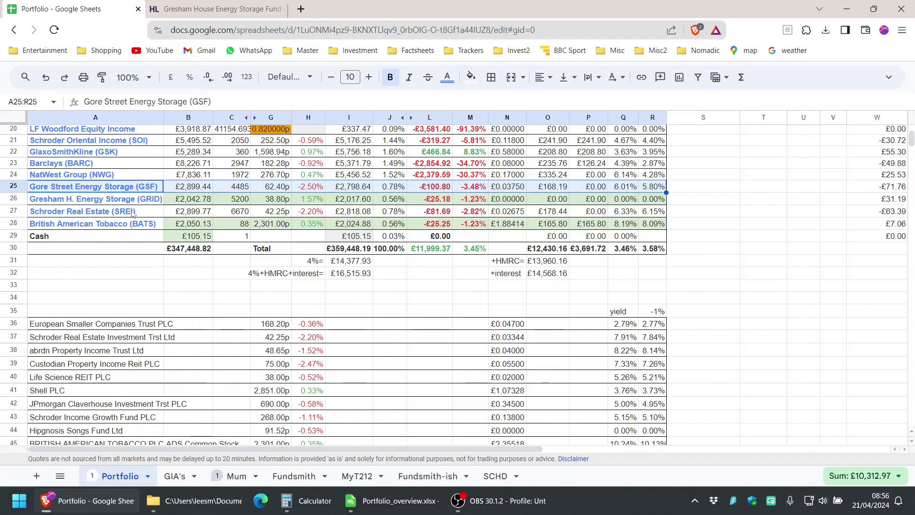
pyautogui.moveTo(132, 213); pyautogui.dragTo(659, 211)
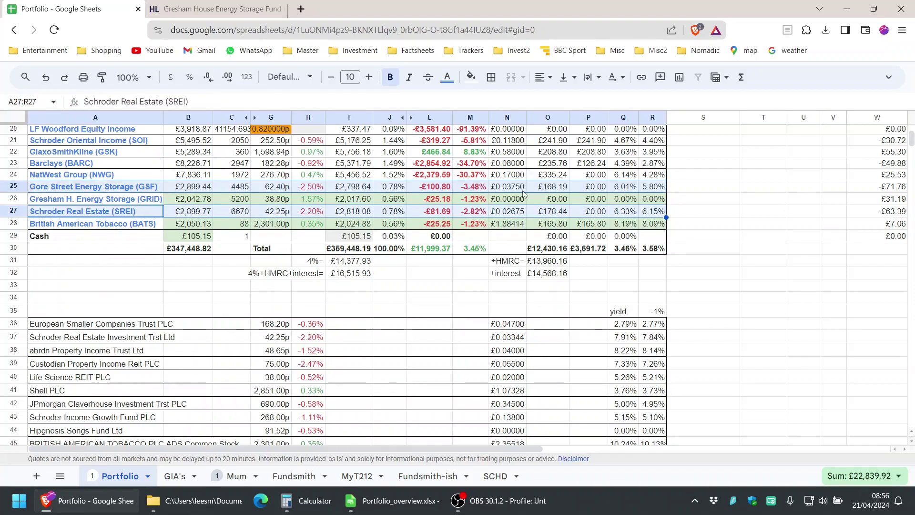
pyautogui.click(508, 189)
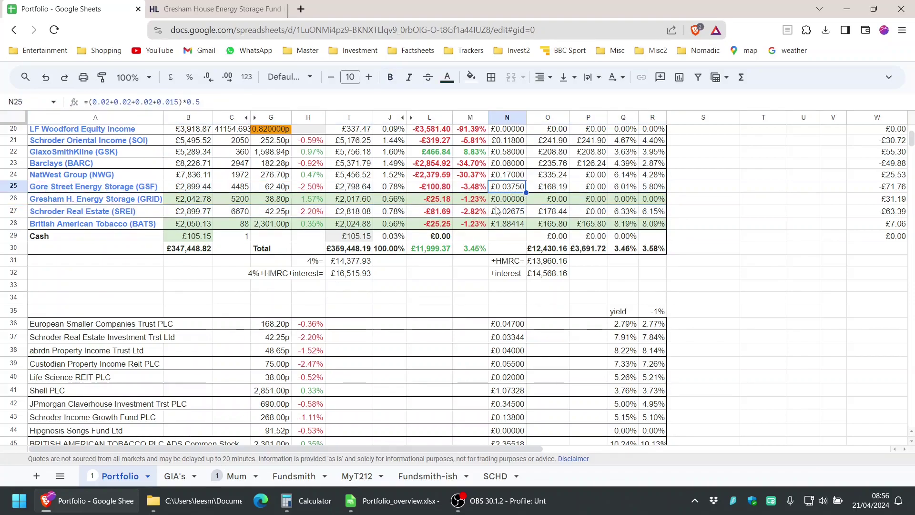
pyautogui.click(512, 212)
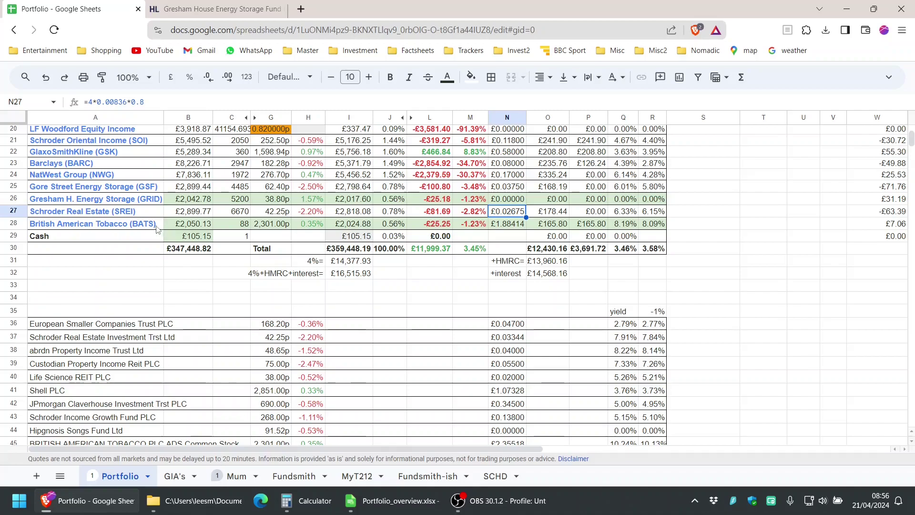
pyautogui.moveTo(132, 224); pyautogui.dragTo(654, 227)
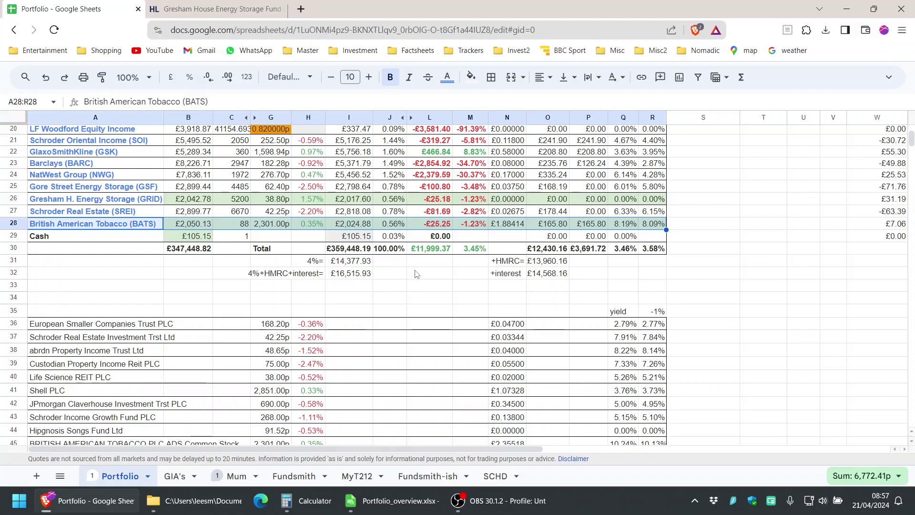
pyautogui.click(470, 224)
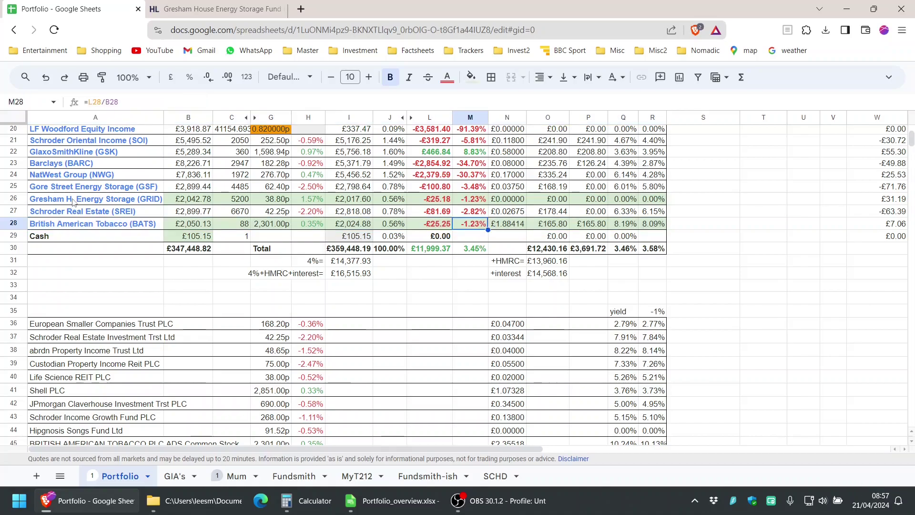
pyautogui.moveTo(72, 203); pyautogui.dragTo(655, 205)
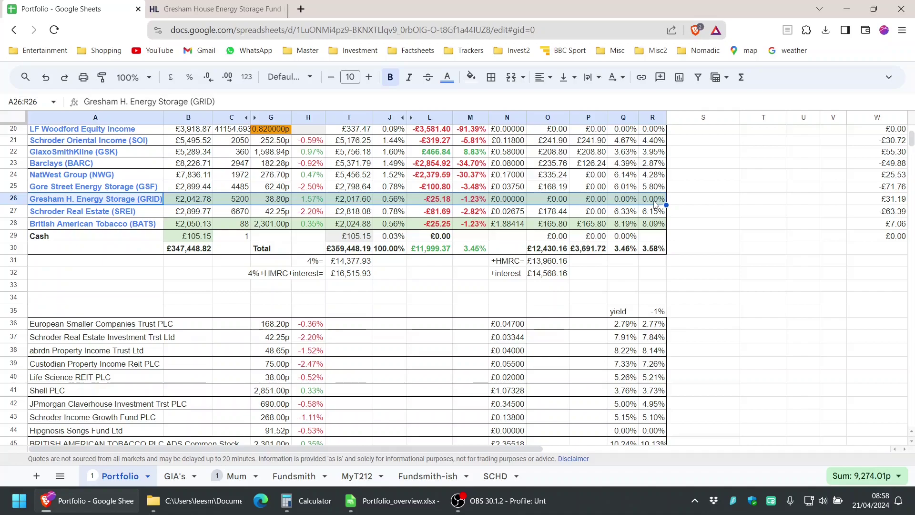
pyautogui.moveTo(653, 187); pyautogui.dragTo(120, 190)
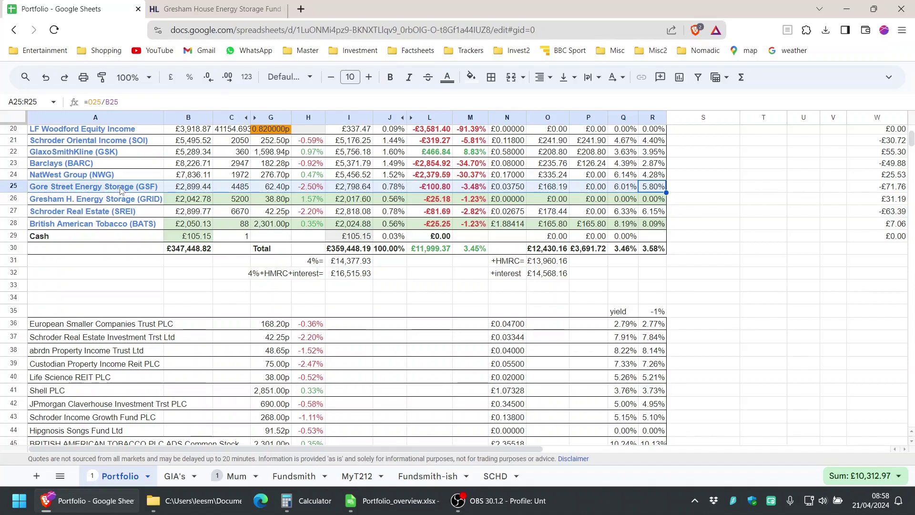
pyautogui.press('Down')
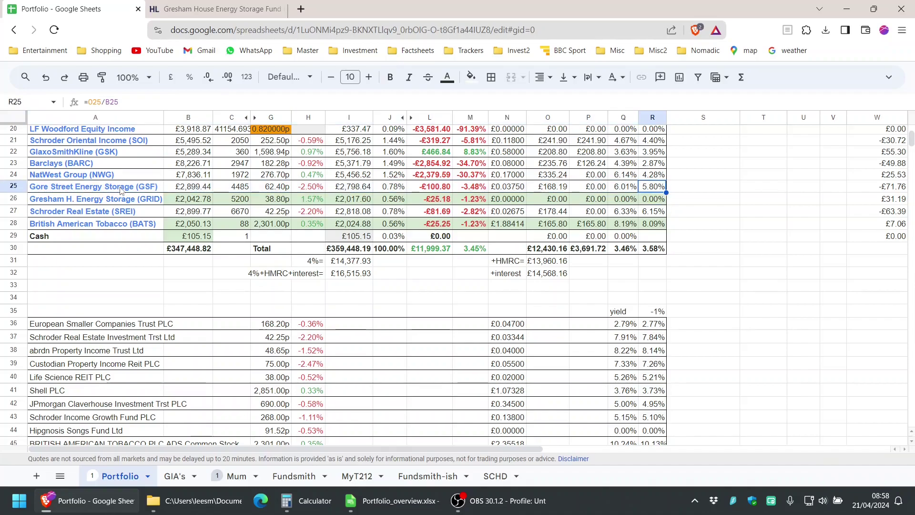
pyautogui.hotkey('shift', 'Left')
pyautogui.hotkey('shift', 'Left')
pyautogui.hotkey('shift', 'Left')
pyautogui.hotkey('shift', 'Left')
pyautogui.hotkey('shift', 'Left')
pyautogui.hotkey('shift', 'Left')
pyautogui.hotkey('shift', 'Left')
pyautogui.hotkey('shift', 'Left')
pyautogui.hotkey('shift', 'Left')
pyautogui.hotkey('shift', 'Left')
pyautogui.hotkey('shift', 'Left')
pyautogui.hotkey('shift', 'Left')
pyautogui.hotkey('shift', 'Left')
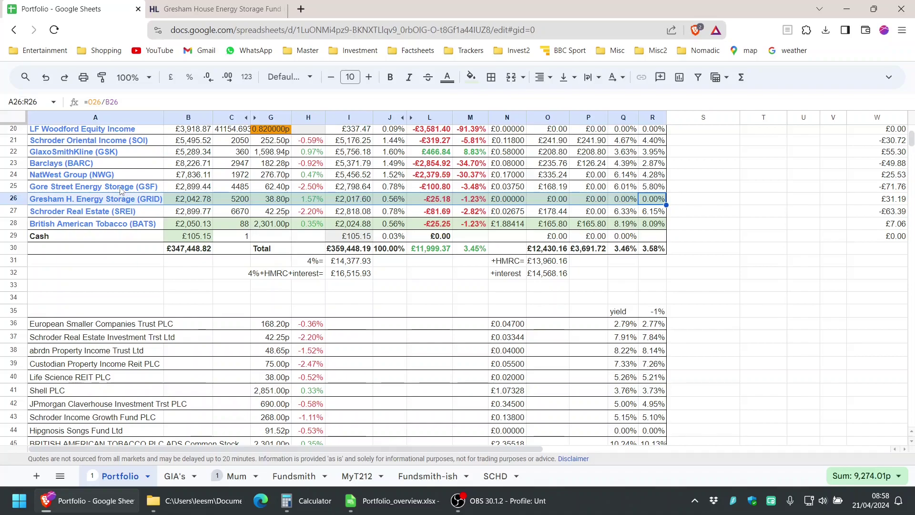
pyautogui.press('Home')
pyautogui.hotkey('shift', 'Right')
pyautogui.hotkey('shift', 'Right')
pyautogui.hotkey('shift', 'Right')
pyautogui.hotkey('shift', 'Right')
pyautogui.hotkey('shift', 'Right')
pyautogui.hotkey('shift', 'Right')
pyautogui.hotkey('shift', 'Right')
pyautogui.hotkey('shift', 'Right')
pyautogui.hotkey('shift', 'Right')
pyautogui.hotkey('shift', 'Right')
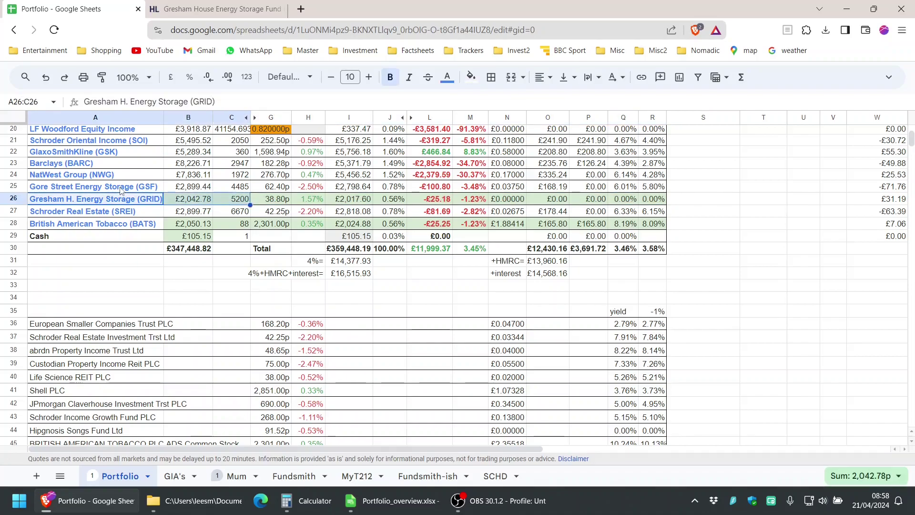
pyautogui.hotkey('shift', 'Right')
pyautogui.press('Home')
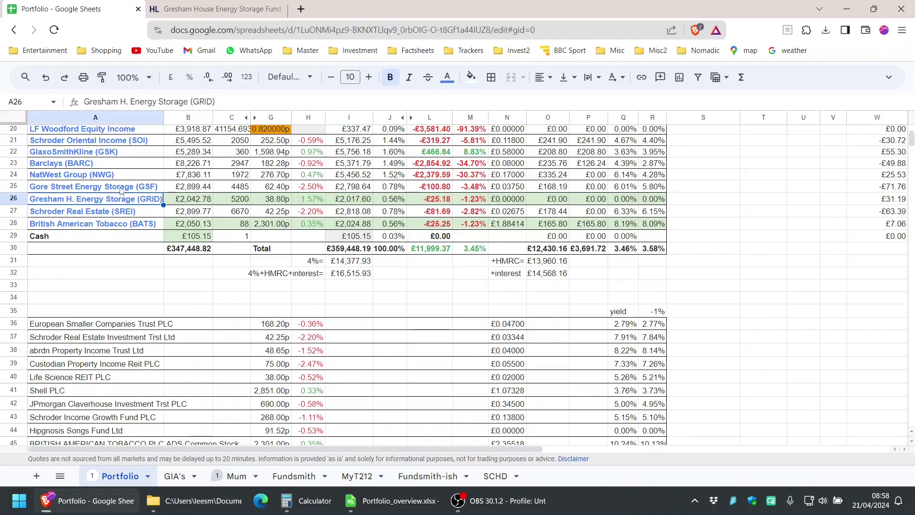
pyautogui.hotkey('shift', 'Right')
pyautogui.hotkey('shift', 'Right')
pyautogui.hotkey('shift', 'Right')
pyautogui.hotkey('shift', 'Right')
pyautogui.hotkey('shift', 'Right')
pyautogui.hotkey('shift', 'Right')
pyautogui.hotkey('shift', 'Right')
pyautogui.hotkey('shift', 'Right')
pyautogui.hotkey('shift', 'Right')
pyautogui.hotkey('shift', 'Right')
pyautogui.hotkey('shift', 'Right')
pyautogui.hotkey('shift', 'Right')
pyautogui.hotkey('shift', 'Right')
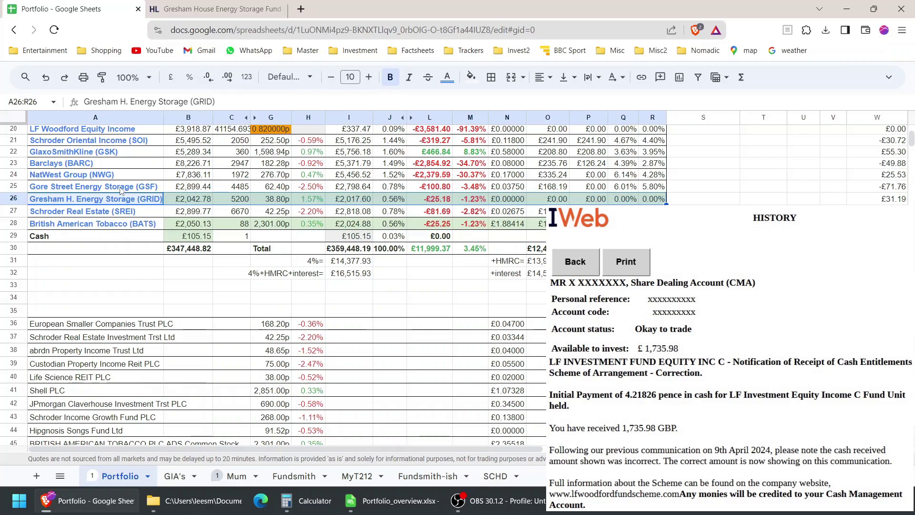
pyautogui.hotkey('shift', 'Left')
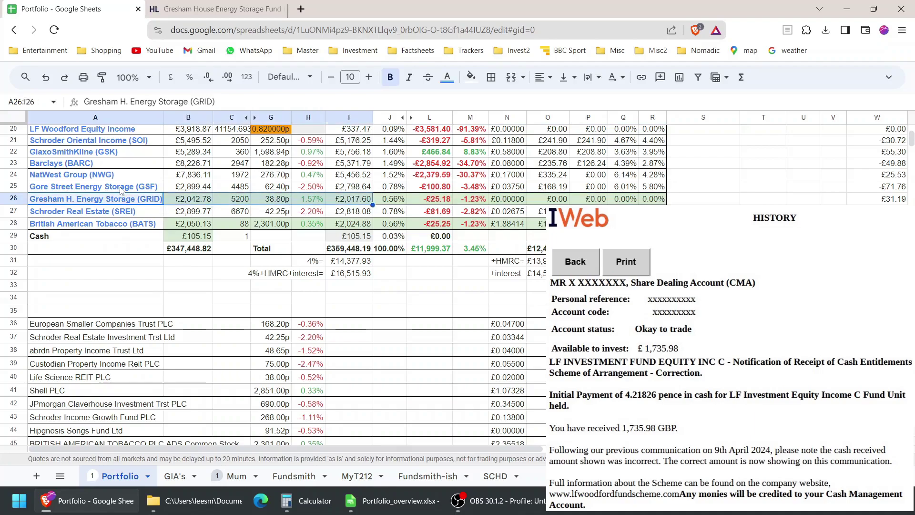
pyautogui.hotkey('shift', 'Right')
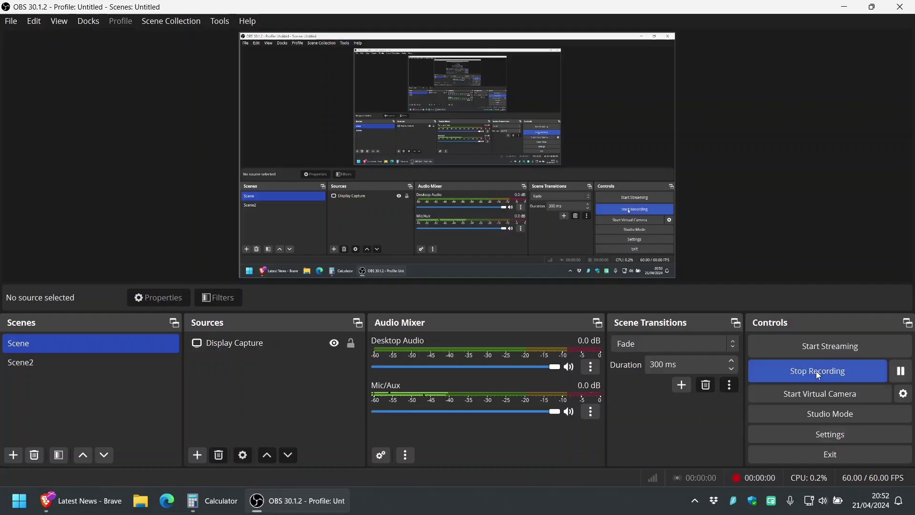
# Step: Leave OBS's Display Capture source and bring the Brave browser with Citywire news forward
pyautogui.click(238, 349)
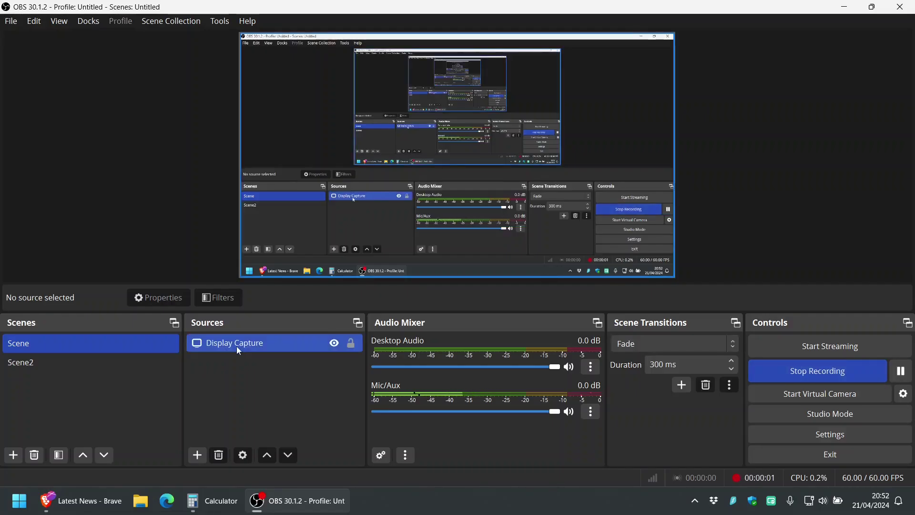
pyautogui.click(206, 381)
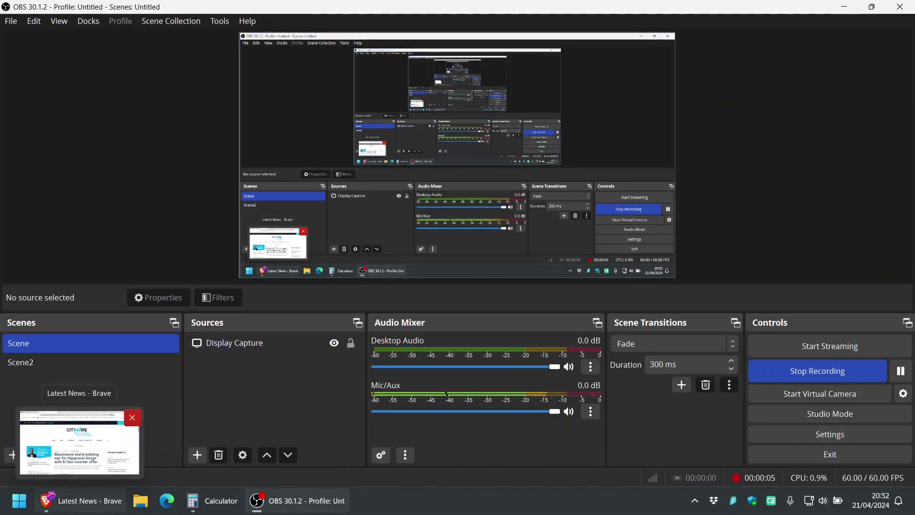
pyautogui.click(83, 501)
# Step: Read Citywire's Blackstone bid summary and open the Blackstone–Hipgnosis bid article
pyautogui.scroll(-4, 209, 372)
pyautogui.scroll(-1, 209, 373)
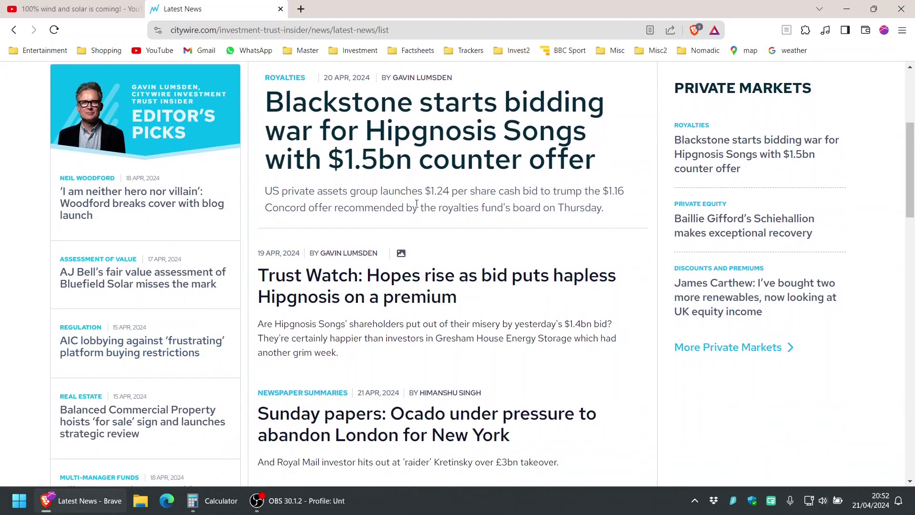
pyautogui.tripleClick(417, 204)
pyautogui.click(417, 203)
pyautogui.click(342, 104)
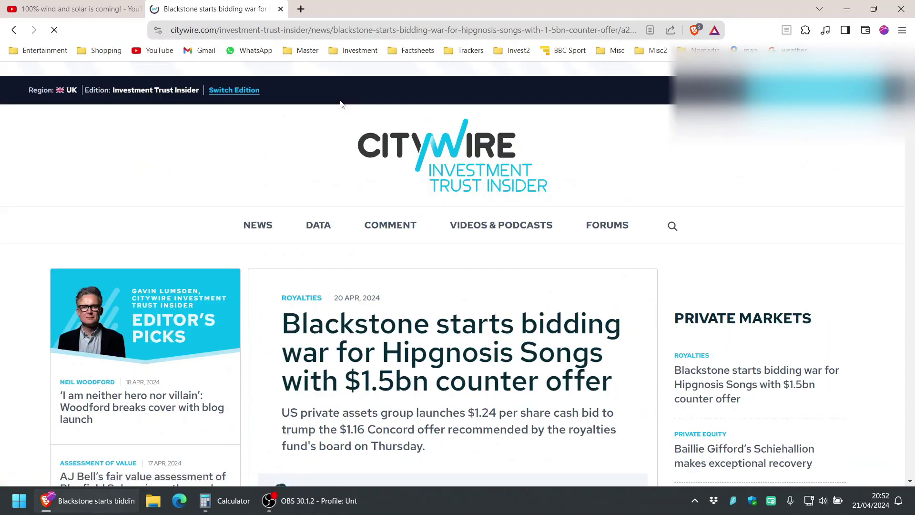
pyautogui.scroll(-5, 341, 104)
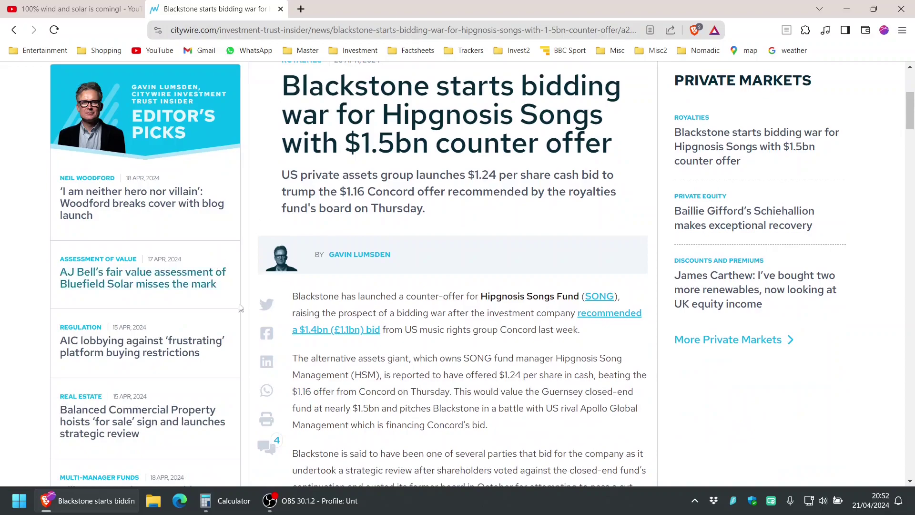
# Step: Divide 1.24 by 1.16 in Calculator, giving about 1.069
pyautogui.click(224, 500)
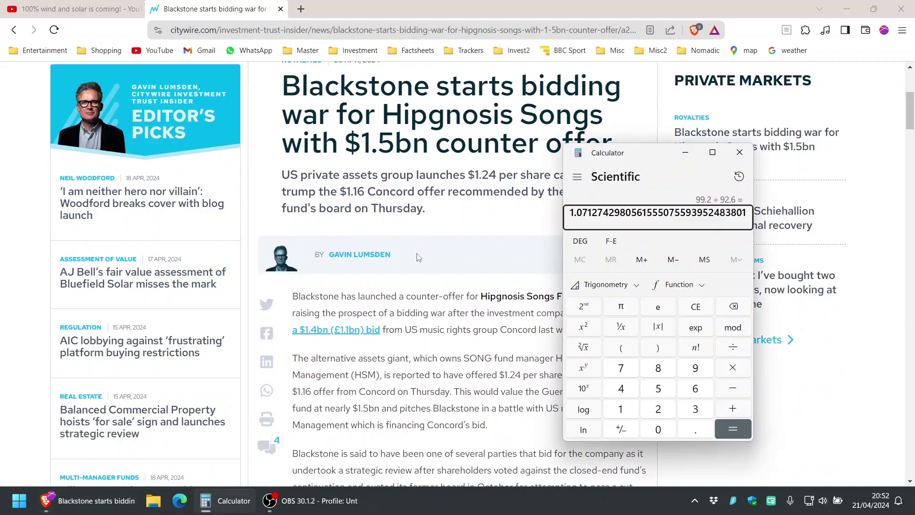
pyautogui.write('1.24')
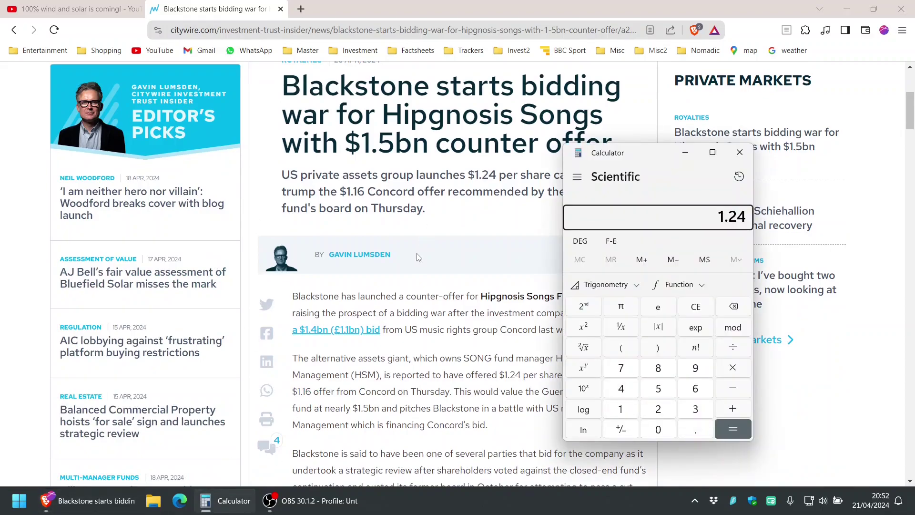
pyautogui.press('/')
pyautogui.write('1.16')
pyautogui.press('Return')
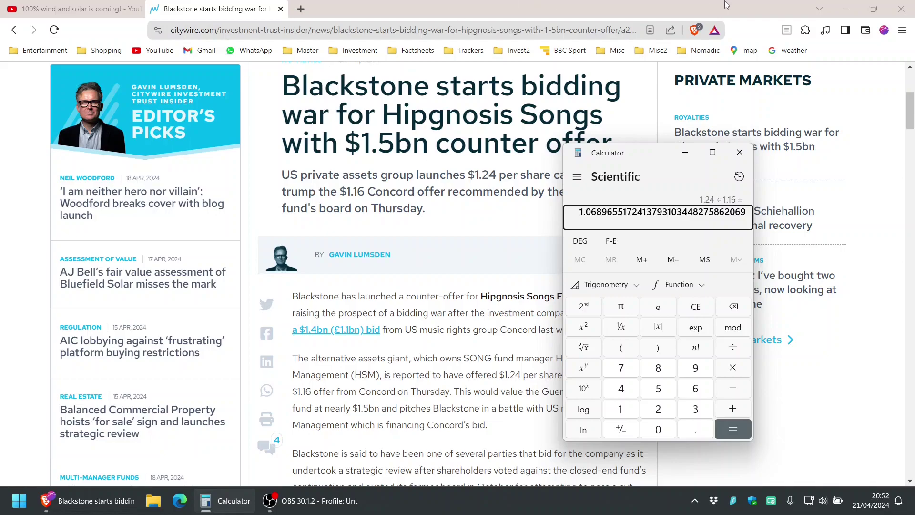
# Step: Bring the Blackstone article forward and scroll through it to Related News and back
pyautogui.click(476, 4)
pyautogui.scroll(-10, 386, 174)
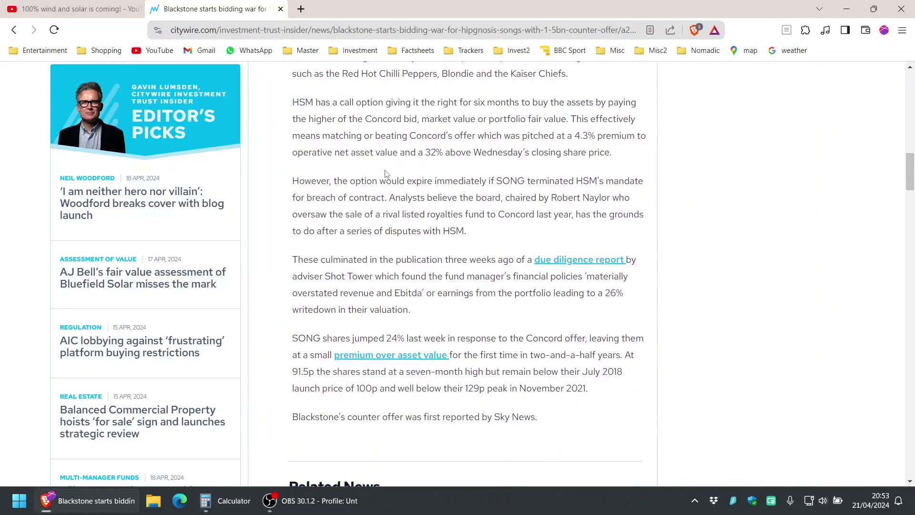
pyautogui.scroll(-1, 386, 174)
pyautogui.scroll(-3, 386, 172)
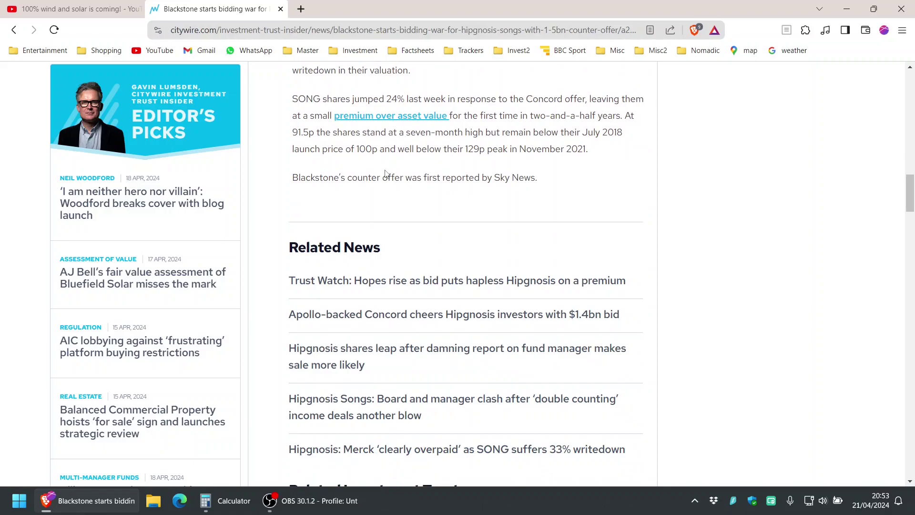
pyautogui.scroll(-2, 386, 174)
pyautogui.scroll(2, 386, 172)
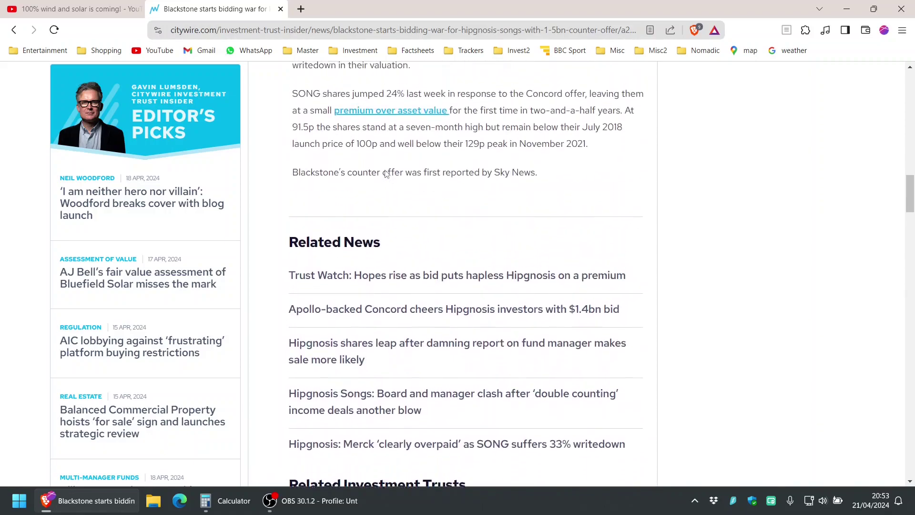
pyautogui.scroll(12, 386, 172)
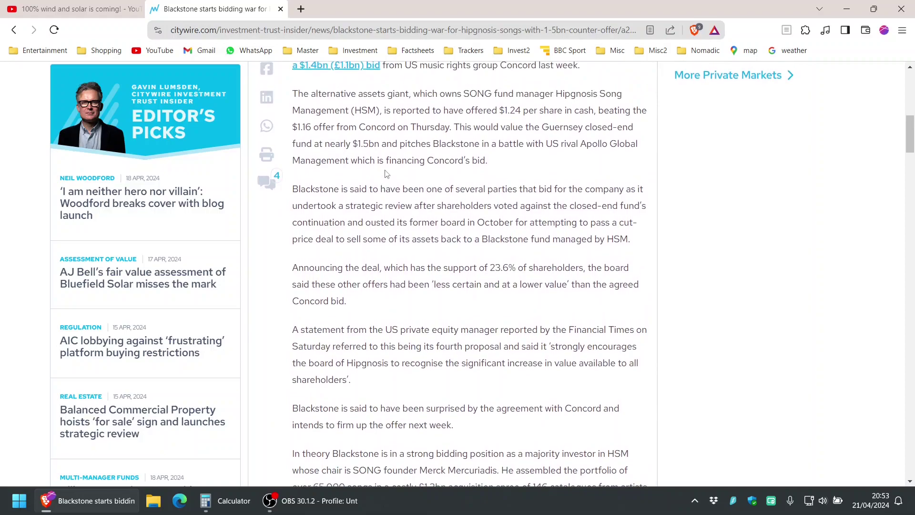
pyautogui.scroll(10, 386, 174)
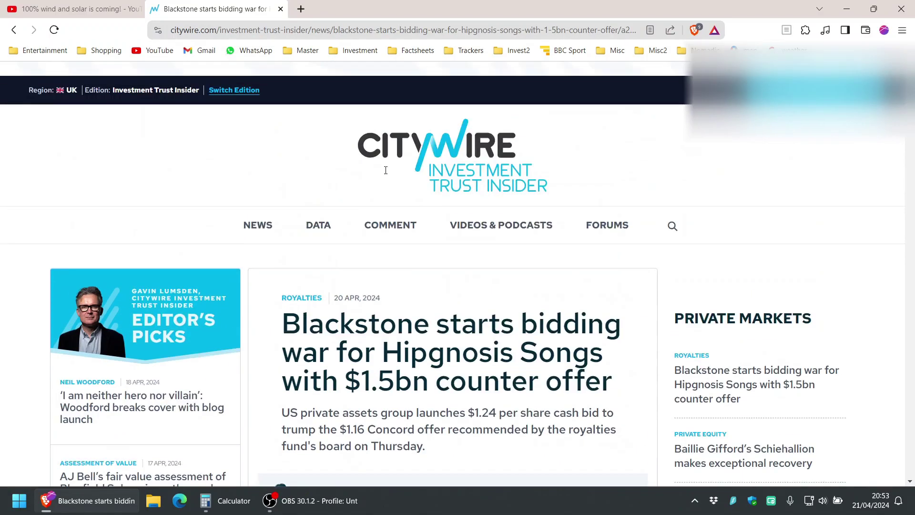
pyautogui.scroll(-4, 386, 170)
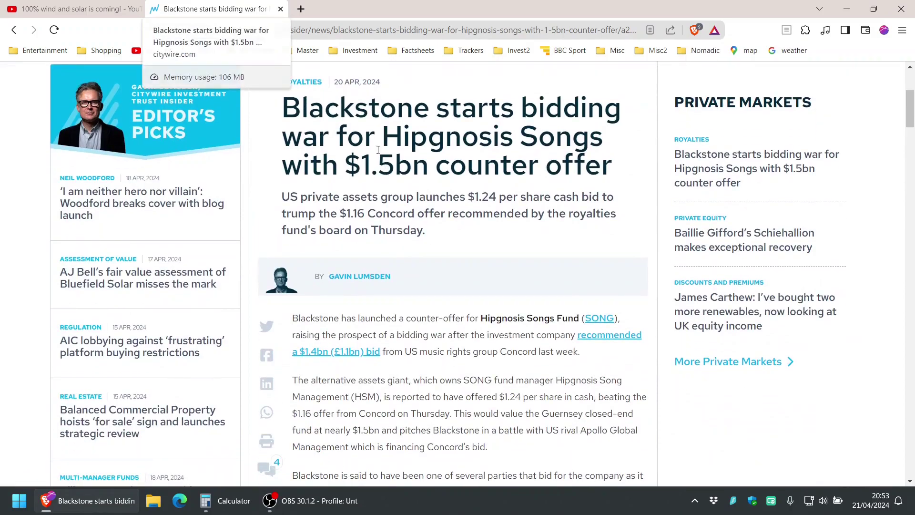
# Step: Highlight the article's standfirst and its $1.24 bid figure
pyautogui.tripleClick(386, 215)
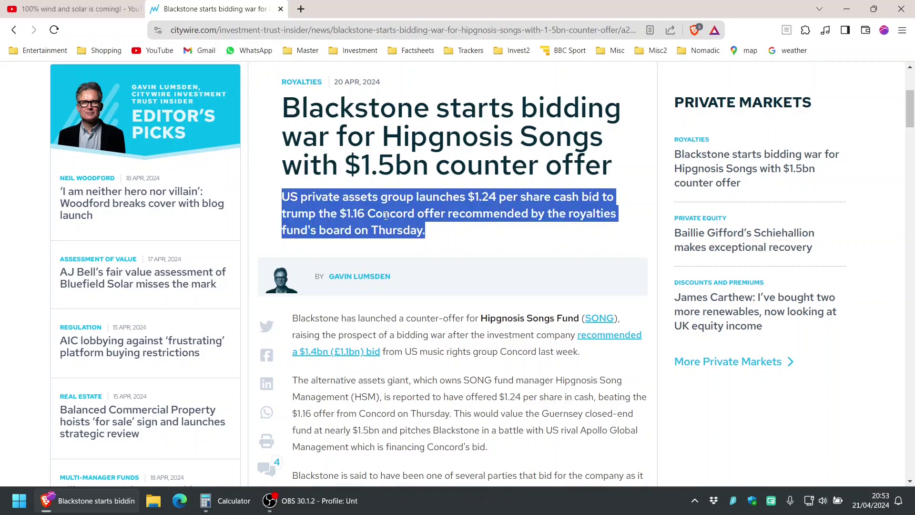
pyautogui.click(386, 215)
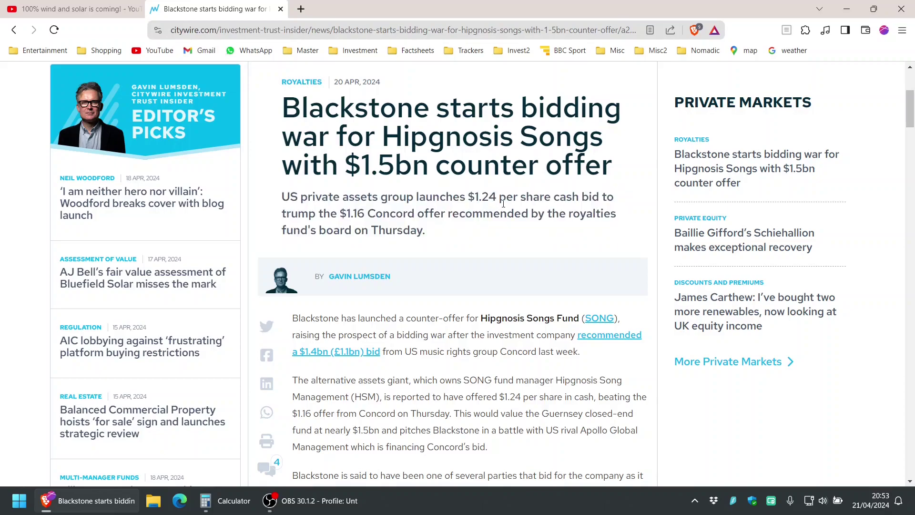
pyautogui.moveTo(499, 197); pyautogui.dragTo(361, 196)
pyautogui.click(362, 196)
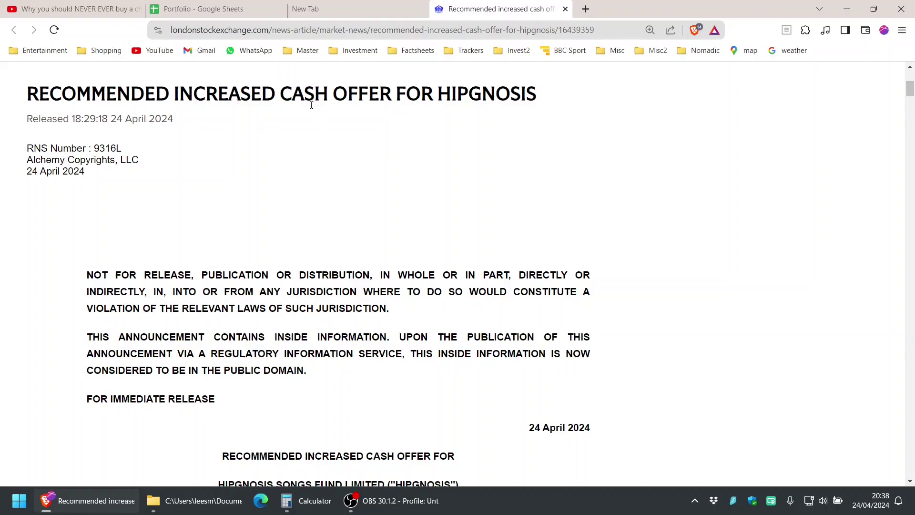
# Step: Highlight the 'Recommended Increased Cash Offer for Hipgnosis' headline and scroll into the announcement
pyautogui.tripleClick(307, 101)
pyautogui.click(311, 265)
pyautogui.scroll(1, 119, 331)
pyautogui.scroll(5, 120, 331)
pyautogui.scroll(-2, 118, 327)
pyautogui.scroll(-6, 118, 327)
pyautogui.scroll(-5, 120, 331)
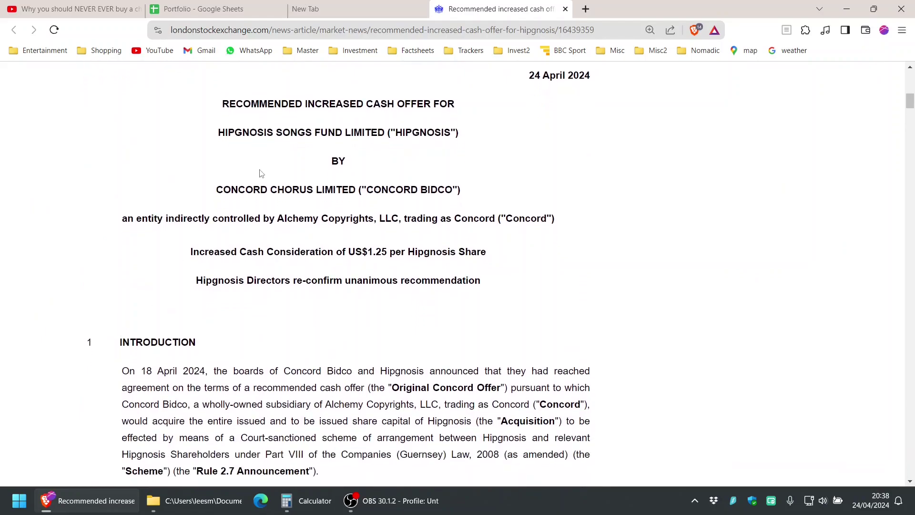
# Step: Locate the Concord Chorus bidder line and the US$1.25 per share cash terms
pyautogui.tripleClick(259, 189)
pyautogui.scroll(-6, 71, 352)
pyautogui.scroll(-10, 72, 352)
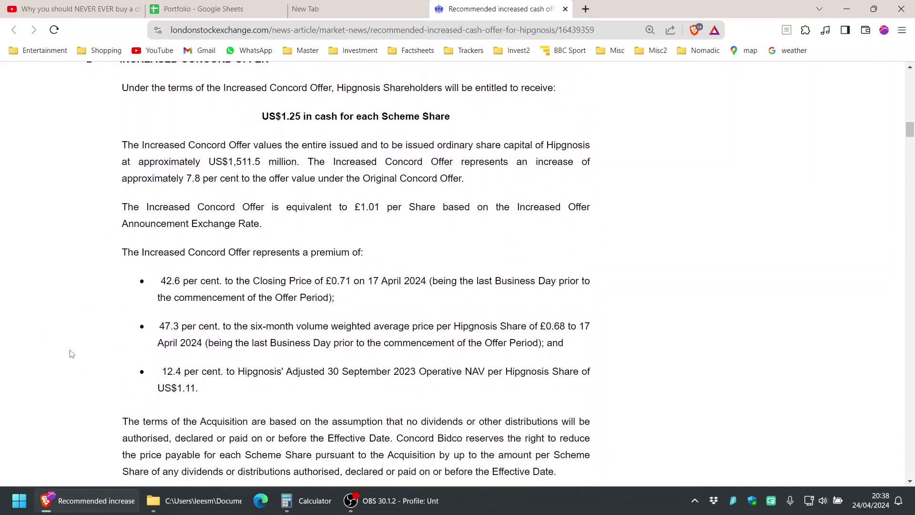
pyautogui.tripleClick(297, 116)
pyautogui.click(286, 141)
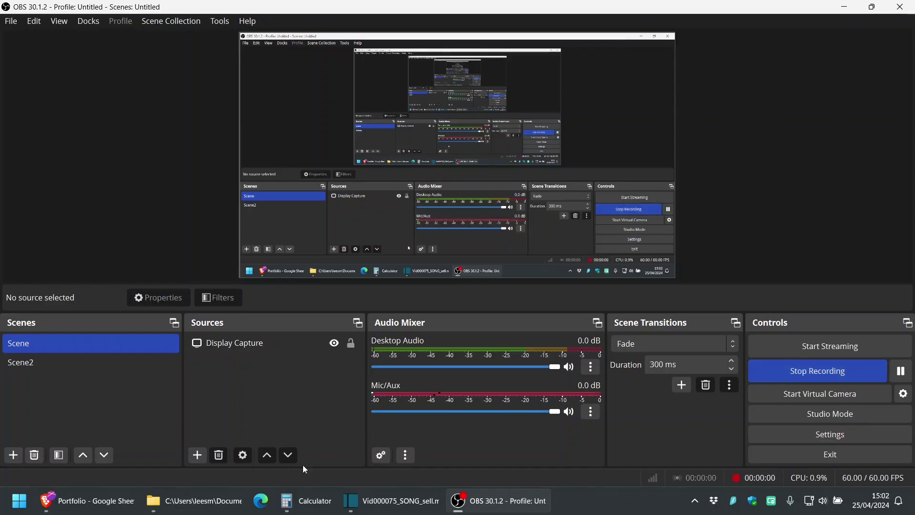
pyautogui.moveTo(242, 494)
# Step: Review the green GRID and BATS rows and the N32 +interest total, then open Google Finance
pyautogui.click(76, 509)
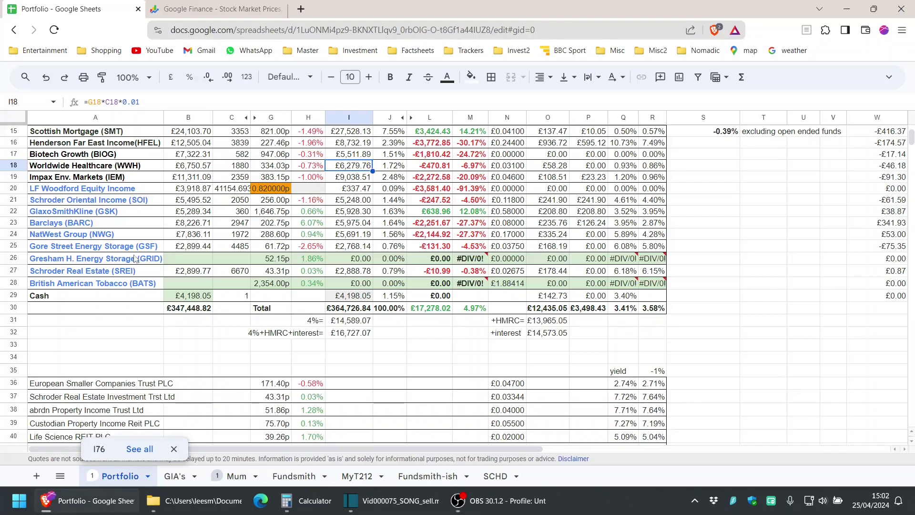
pyautogui.moveTo(135, 259); pyautogui.dragTo(653, 259)
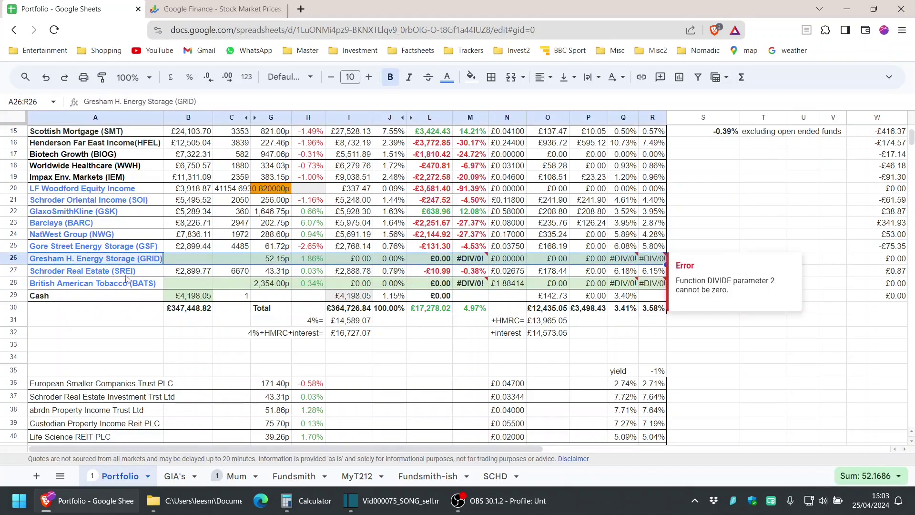
pyautogui.moveTo(108, 285); pyautogui.dragTo(644, 285)
pyautogui.click(507, 332)
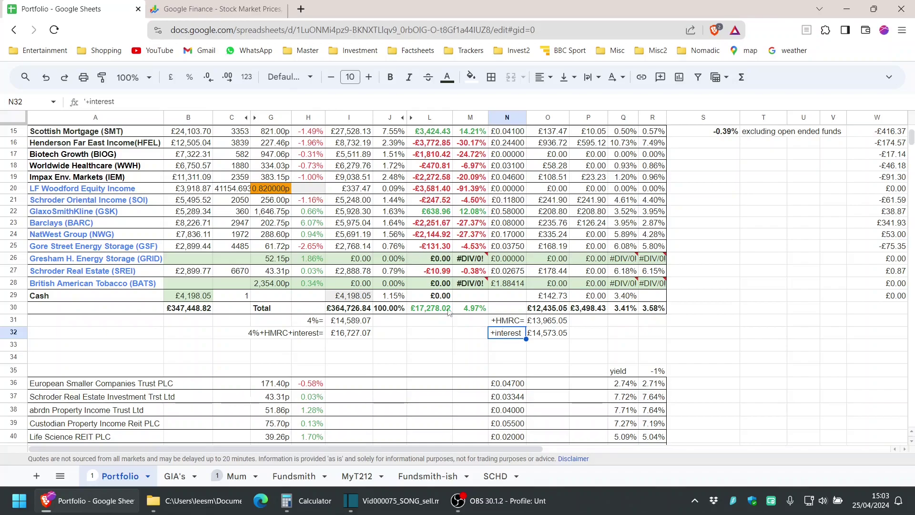
pyautogui.moveTo(130, 259); pyautogui.dragTo(647, 265)
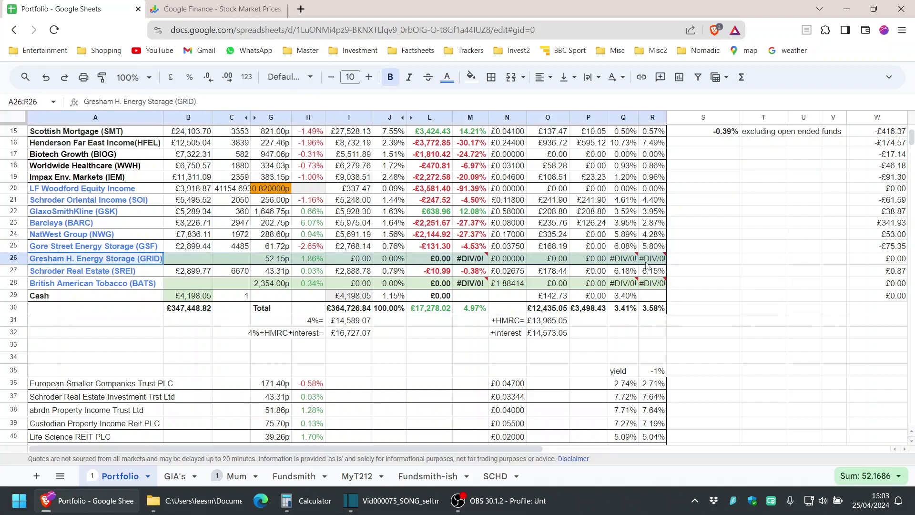
pyautogui.click(212, 8)
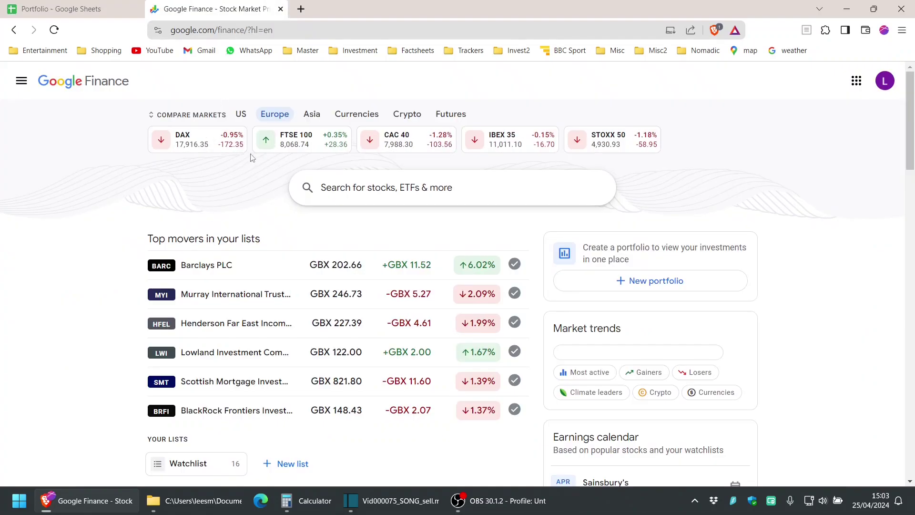
# Step: Measure GRID's five-day rise on the Google Finance chart: GBX 52.15, up 40.94%
pyautogui.moveTo(175, 363); pyautogui.dragTo(513, 336)
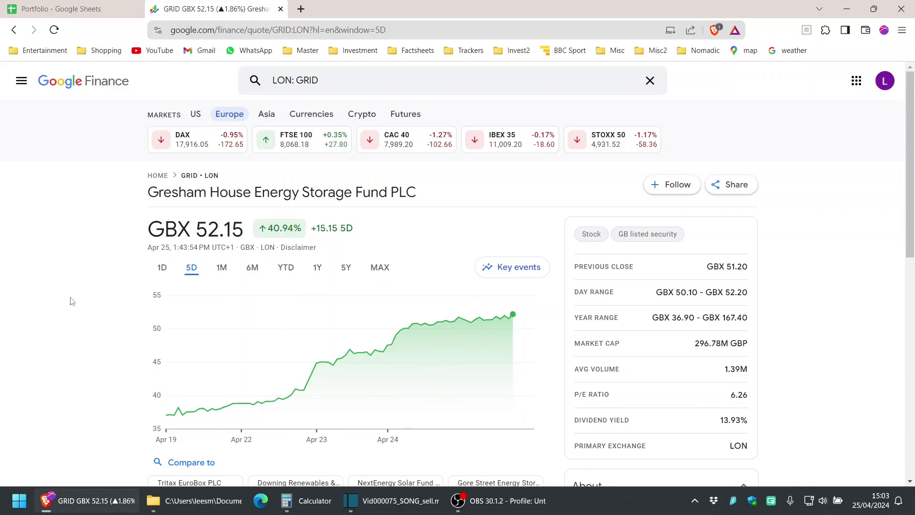
# Step: Review the GRID row 26 and the British American Tobacco rows, leaving their planned buys empty
pyautogui.click(68, 15)
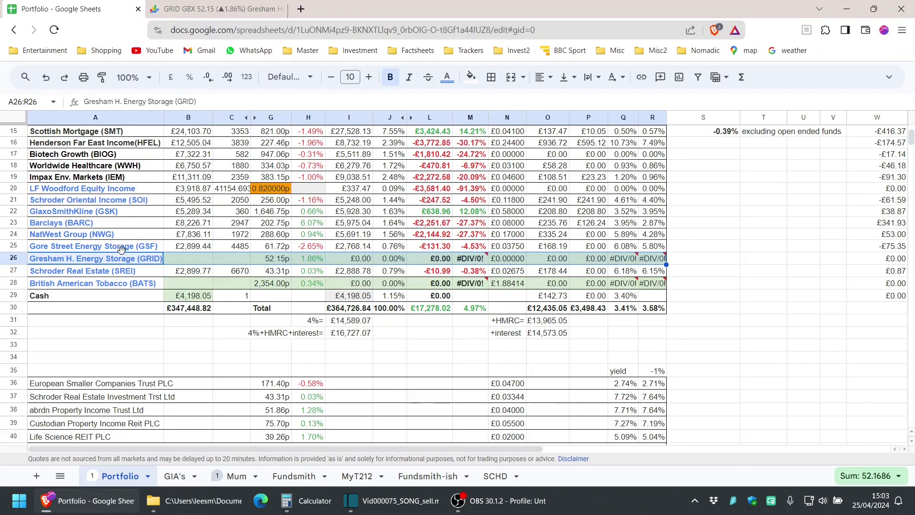
pyautogui.click(193, 261)
pyautogui.click(142, 261)
pyautogui.moveTo(142, 283); pyautogui.dragTo(647, 284)
pyautogui.click(405, 334)
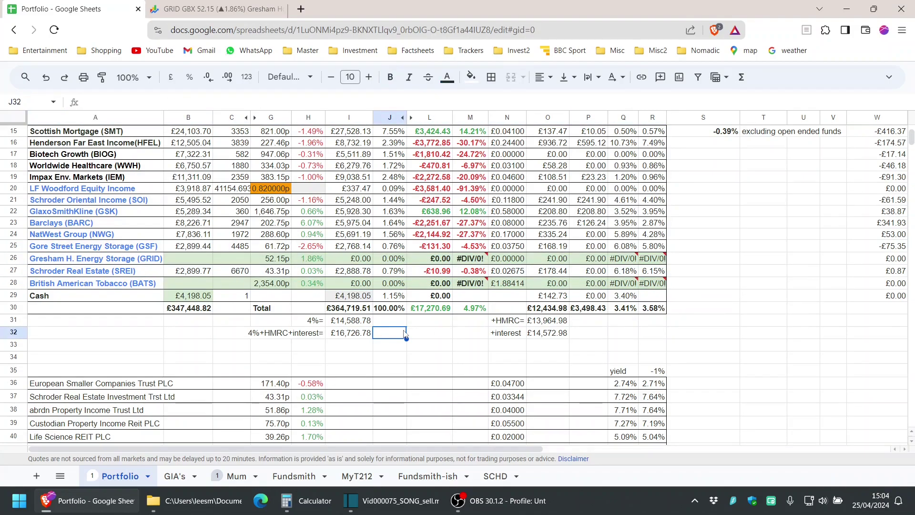
pyautogui.scroll(-5, 487, 365)
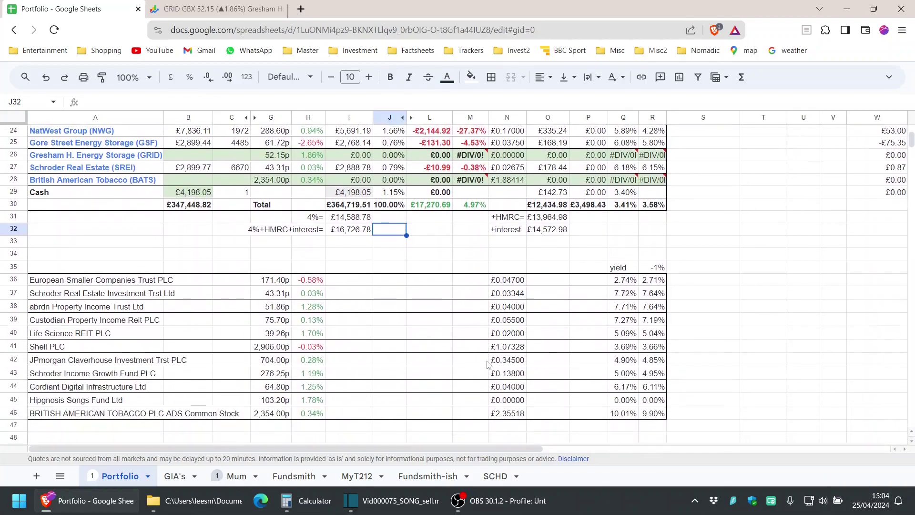
pyautogui.scroll(-2, 487, 365)
pyautogui.moveTo(652, 374); pyautogui.dragTo(138, 376)
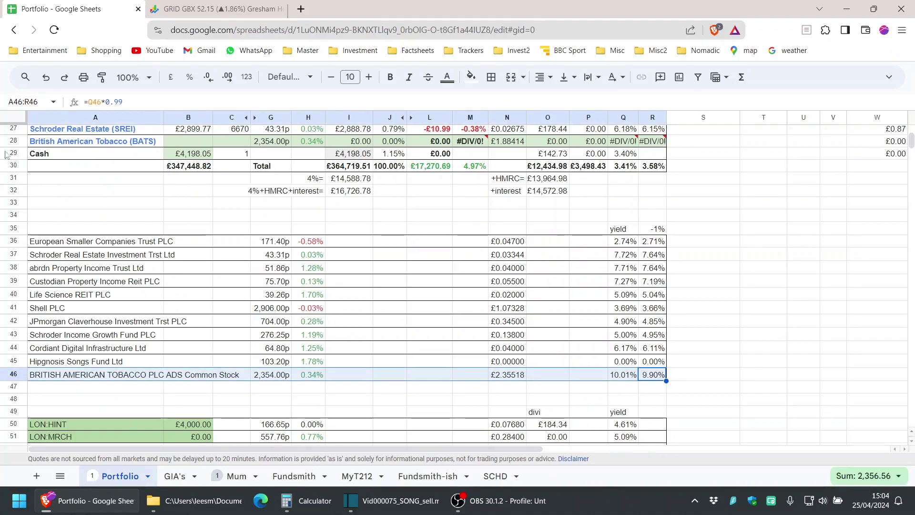
# Step: Confirm Cash in B29 stays £4,198.05 via =4198.05-B28-B26, then bring OBS Studio forward
pyautogui.click(181, 156)
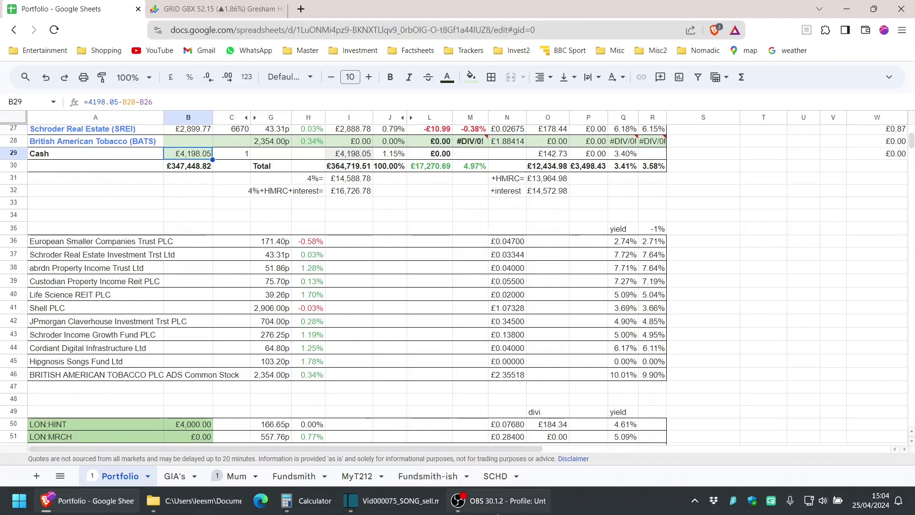
pyautogui.click(427, 194)
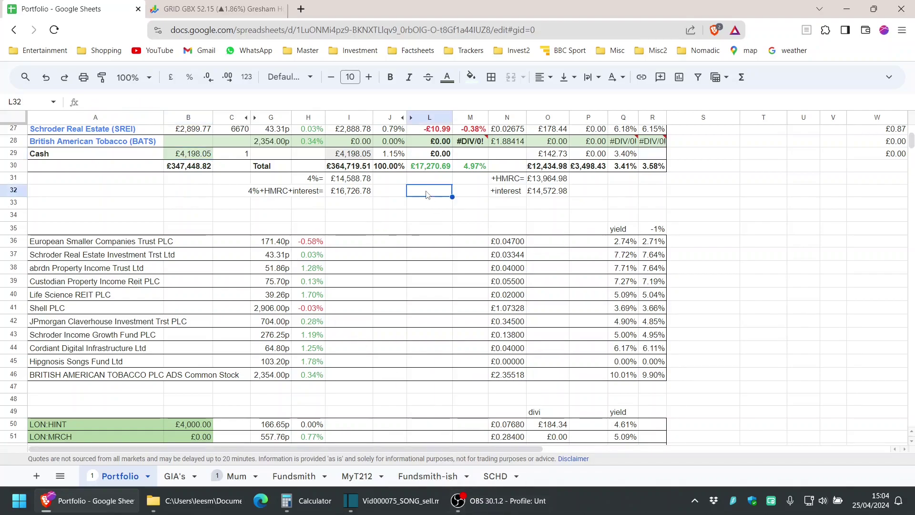
pyautogui.click(196, 155)
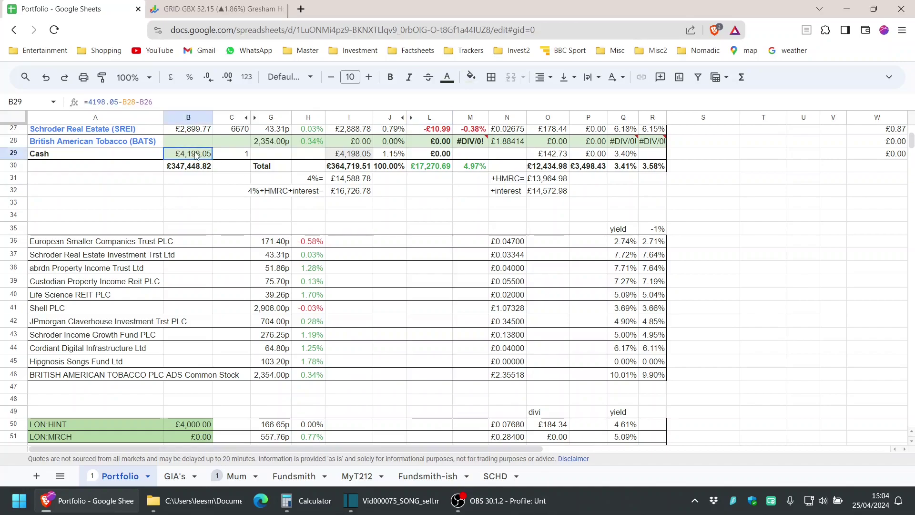
pyautogui.click(498, 500)
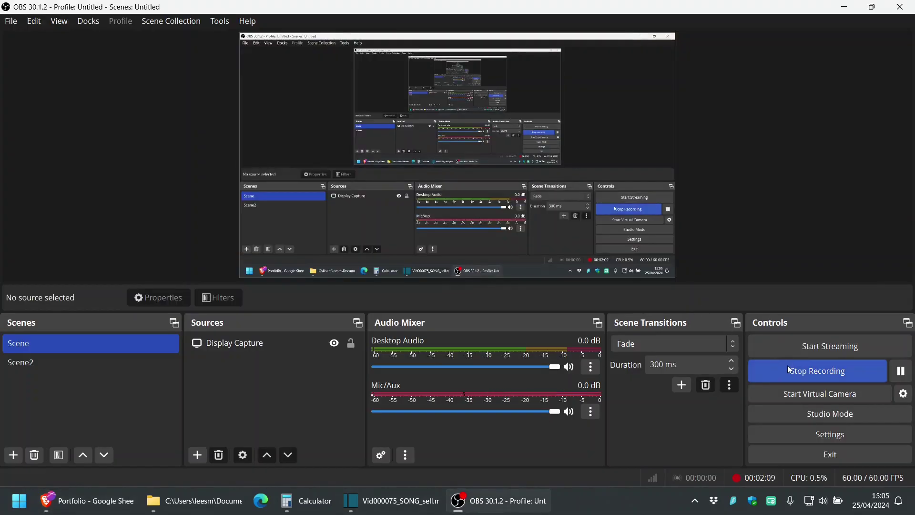